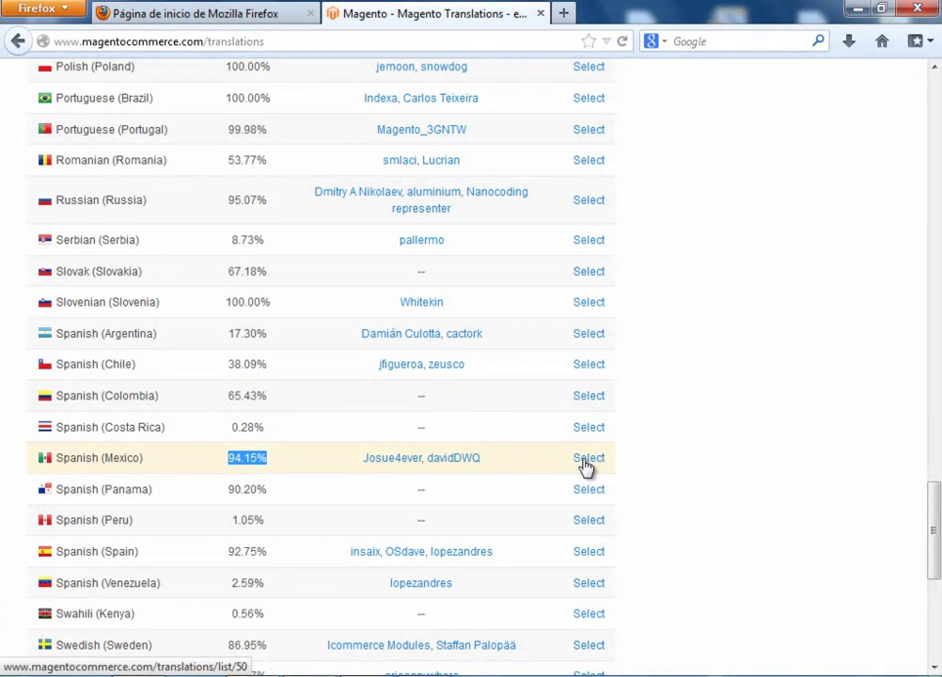
- Request the Spanish (Spain) language package from the Magento Translations list, and cancel the es_ES.zip download
{"action": "left_click_drag", "start_coordinate": [229, 551], "coordinate": [272, 556]}
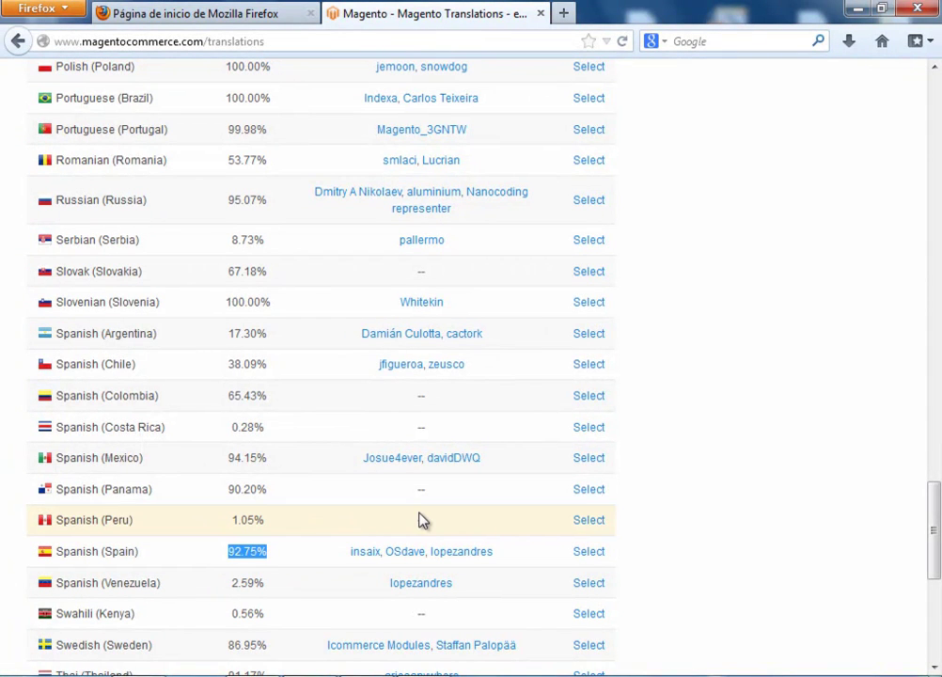
{"action": "left_click", "coordinate": [596, 558]}
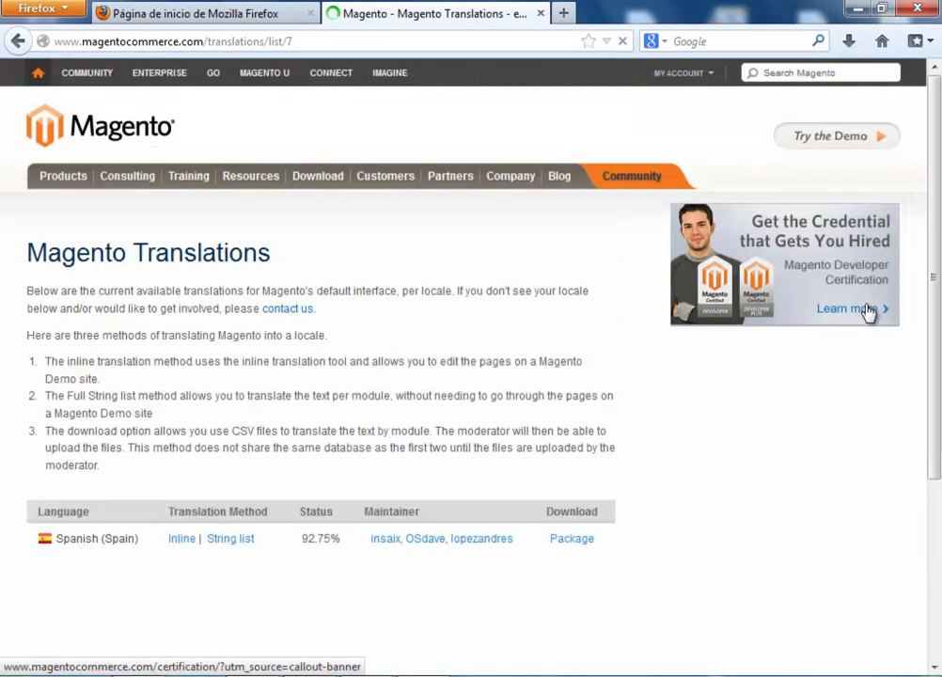
{"action": "left_click", "coordinate": [576, 545]}
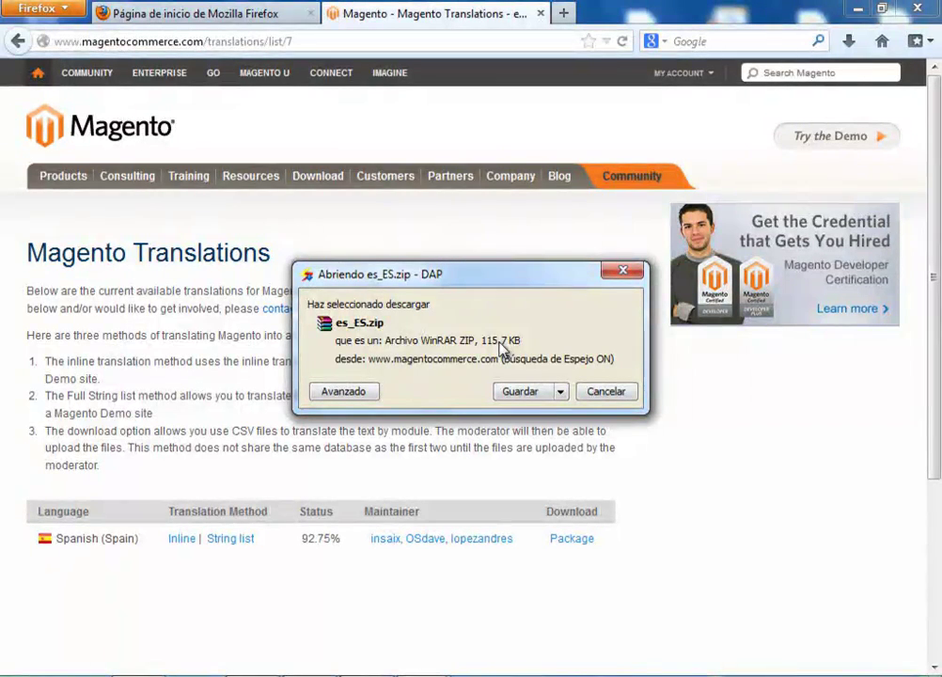
{"action": "left_click", "coordinate": [617, 393]}
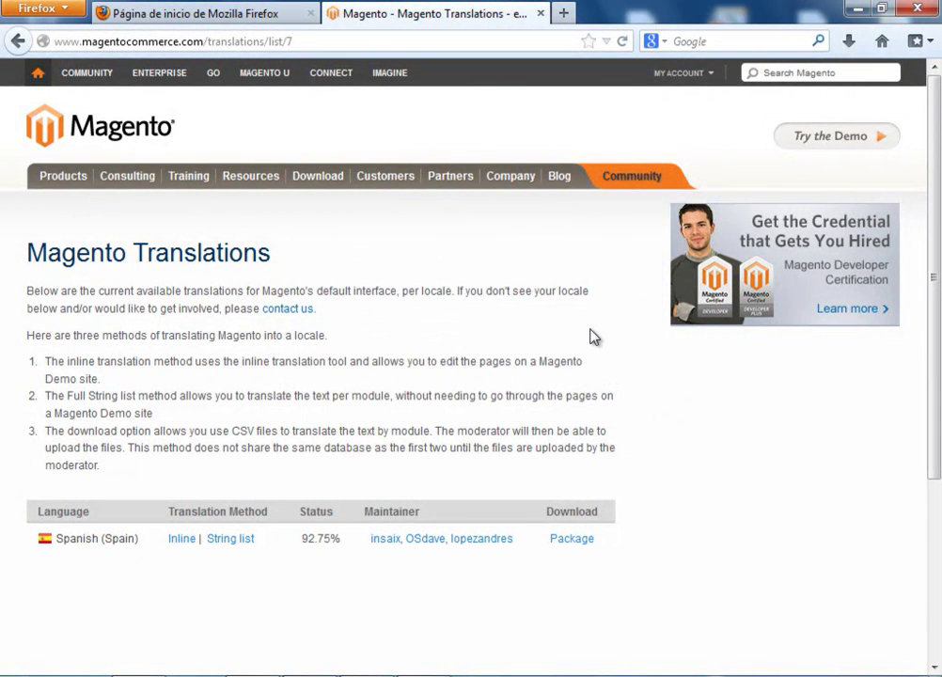
- Switch to the Magento folder in Windows Explorer, extract the magento-1.7.0.2 archive there, and check the contents of the extracted magento folder
{"action": "key", "text": "alt+Tab"}
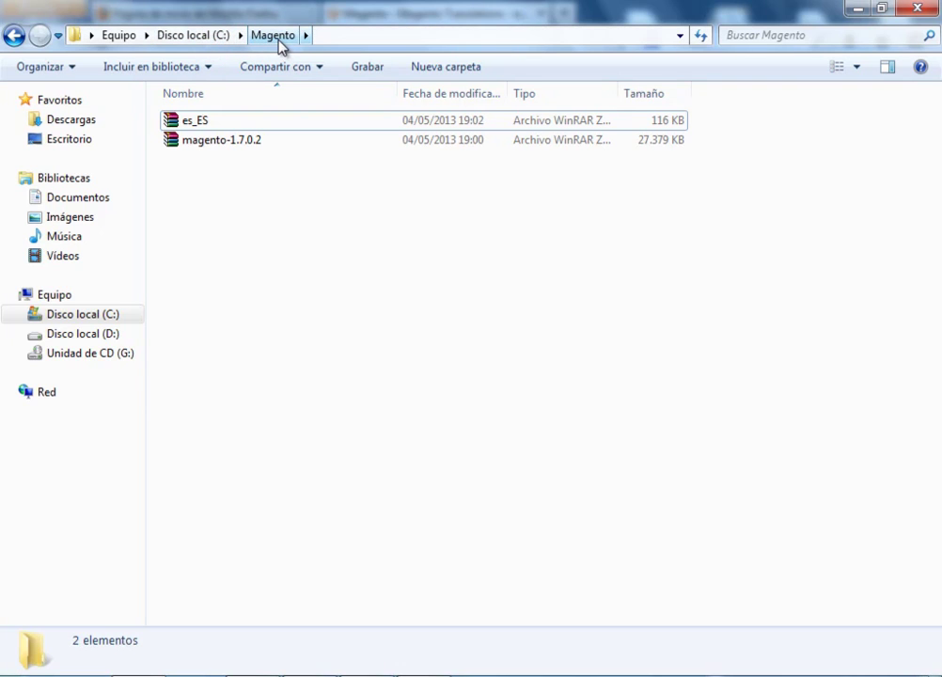
{"action": "left_click", "coordinate": [195, 126]}
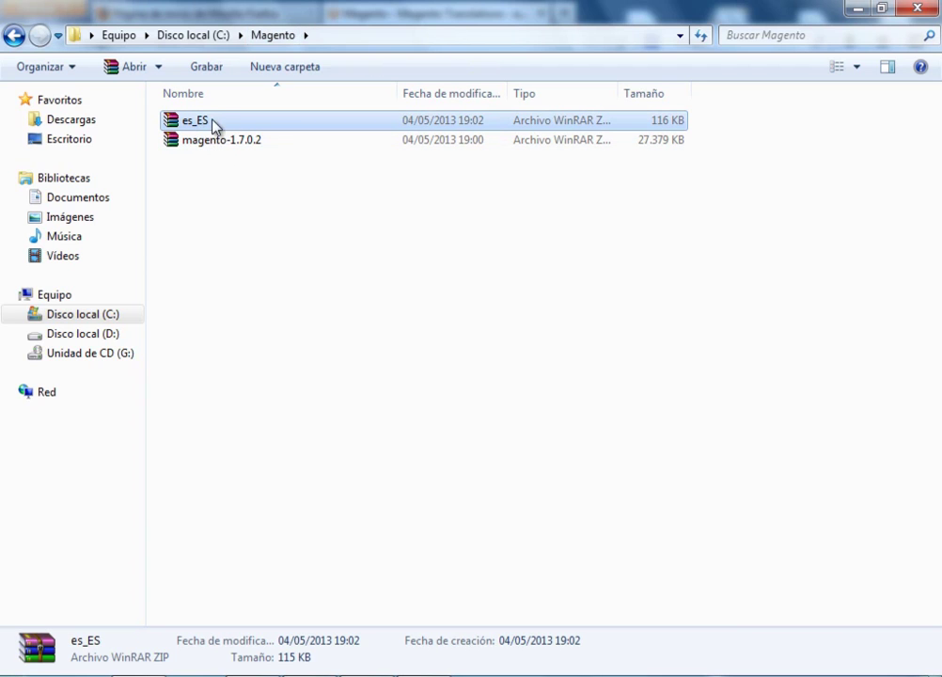
{"action": "left_click", "coordinate": [254, 131]}
{"action": "left_click", "coordinate": [284, 133]}
{"action": "left_click", "coordinate": [188, 122]}
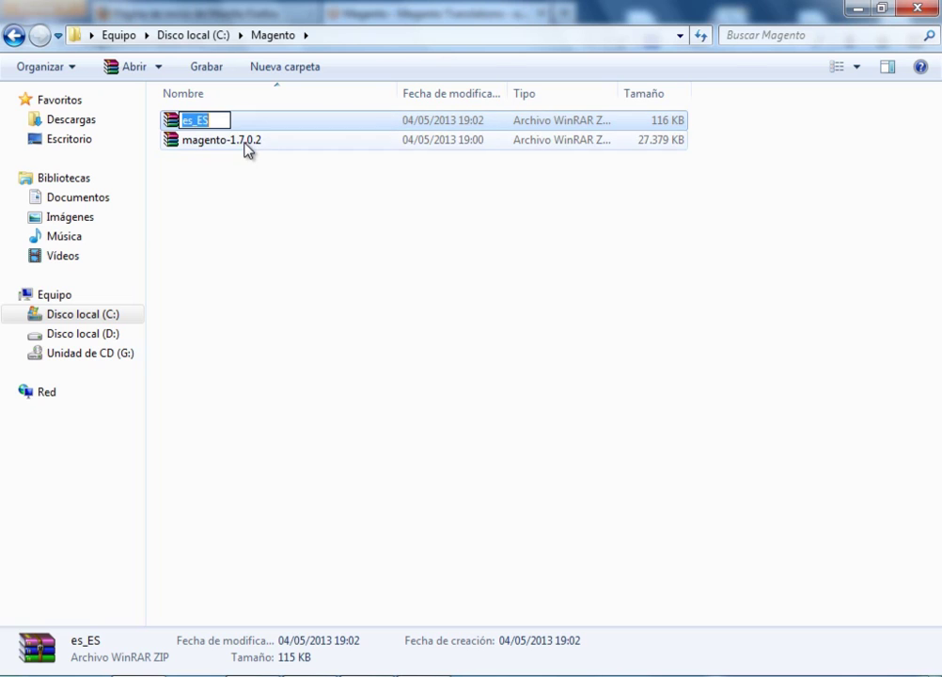
{"action": "left_click", "coordinate": [246, 147]}
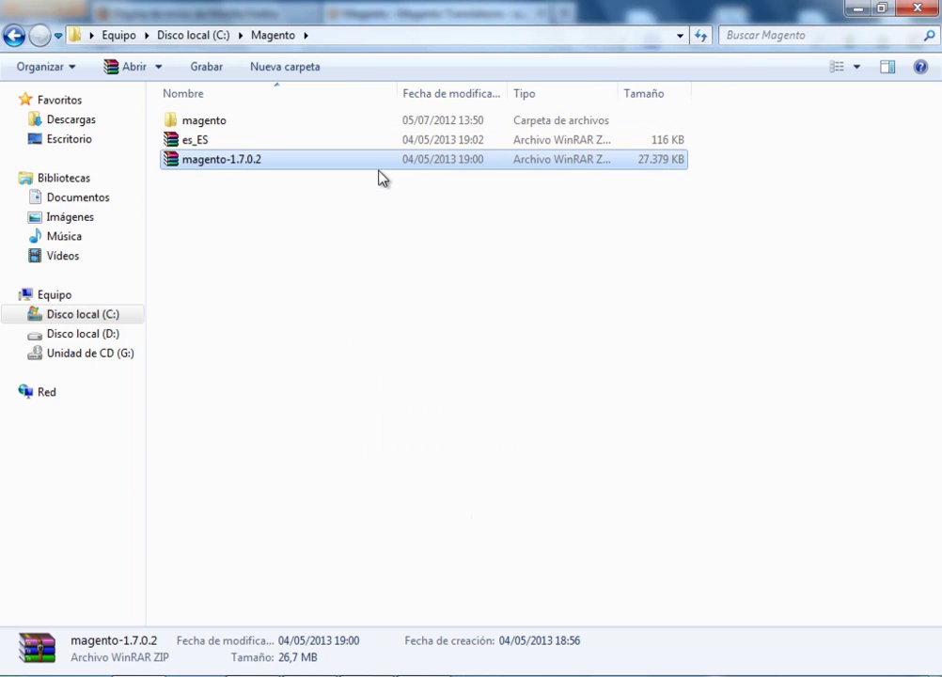
{"action": "double_click", "coordinate": [189, 119]}
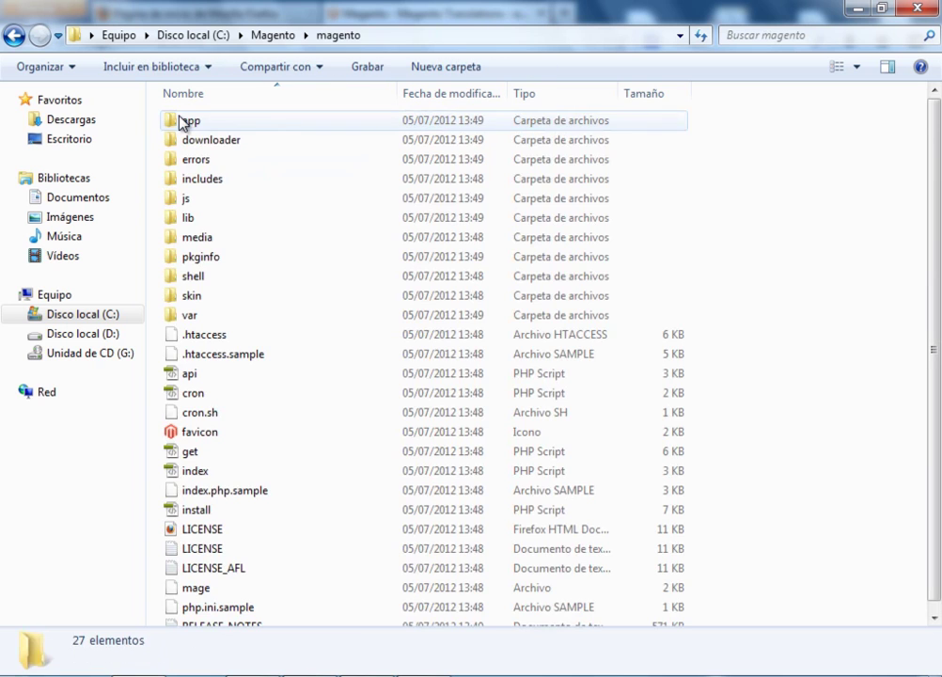
{"action": "left_click", "coordinate": [13, 36]}
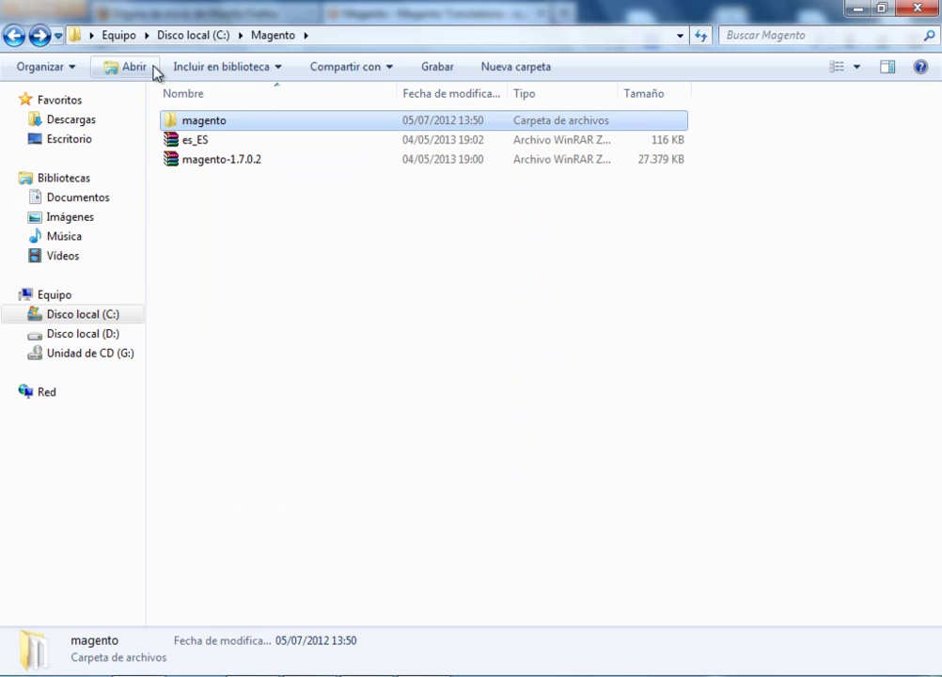
- Extract the es_ES archive directly into the current Magento folder
{"action": "right_click", "coordinate": [203, 147]}
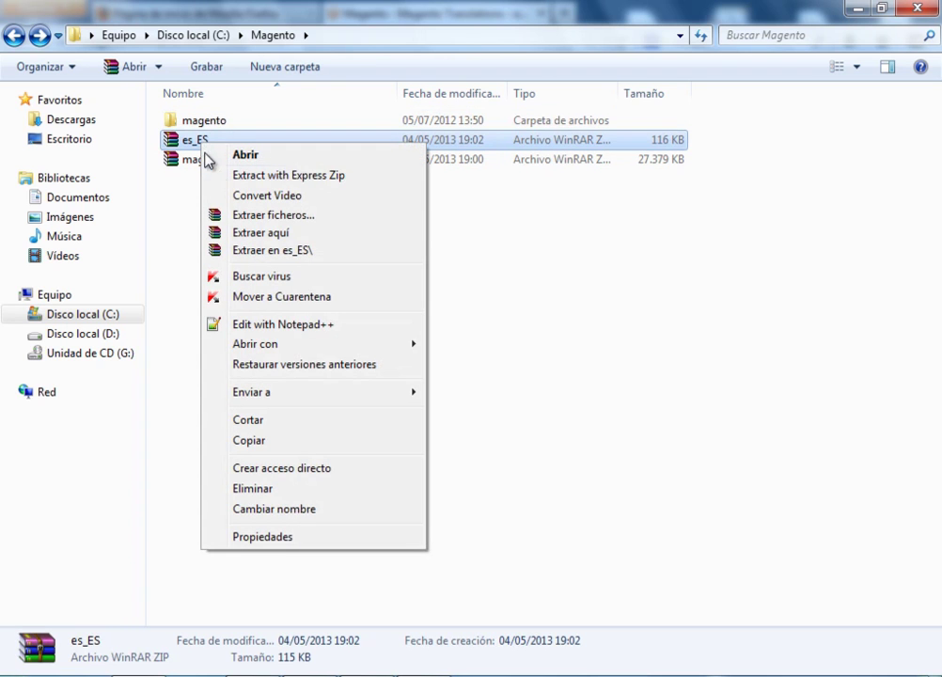
{"action": "left_click", "coordinate": [271, 235]}
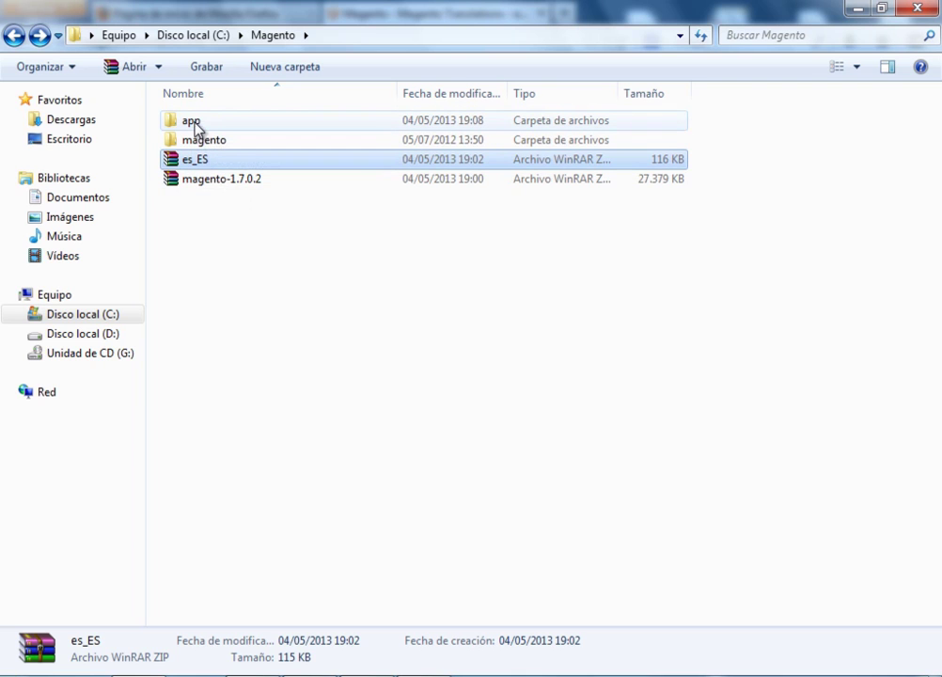
{"action": "mouse_move", "coordinate": [195, 129]}
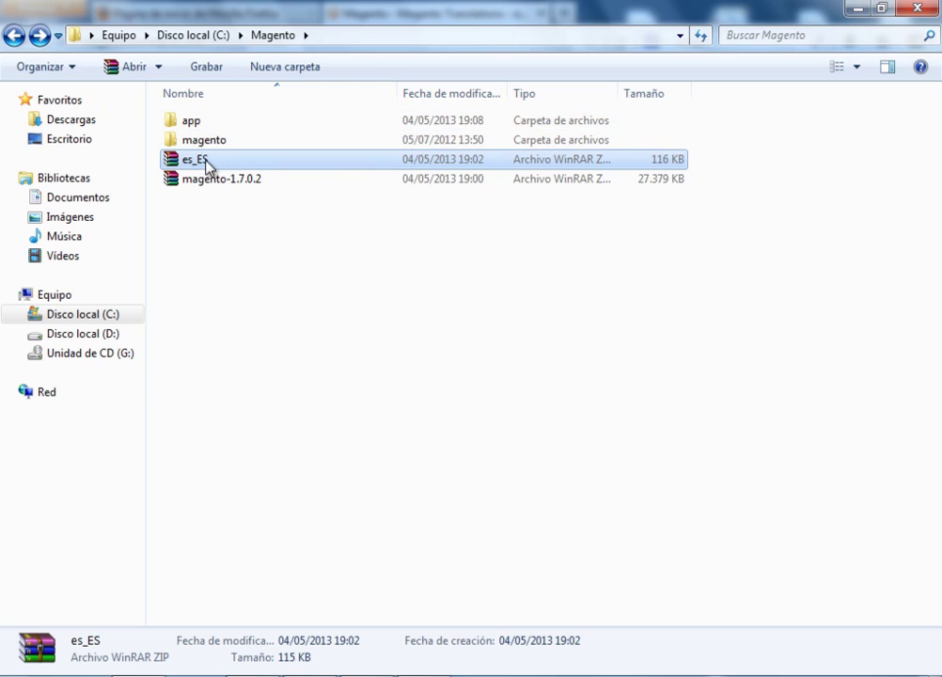
- Examine the translation files in the extracted app/locale/es_ES folder and return to the app folder
{"action": "double_click", "coordinate": [190, 121]}
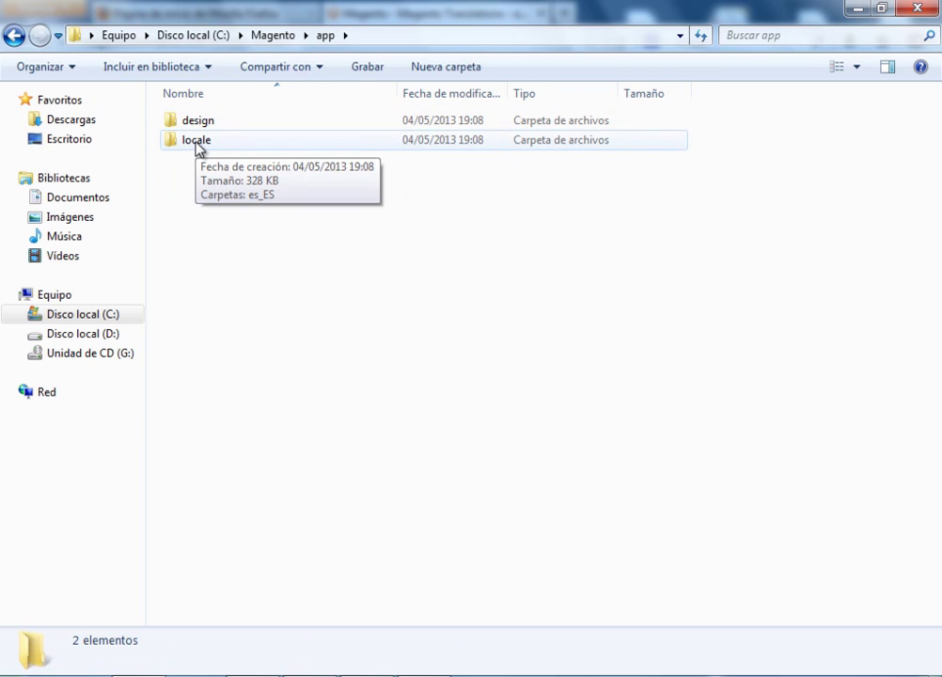
{"action": "double_click", "coordinate": [199, 143]}
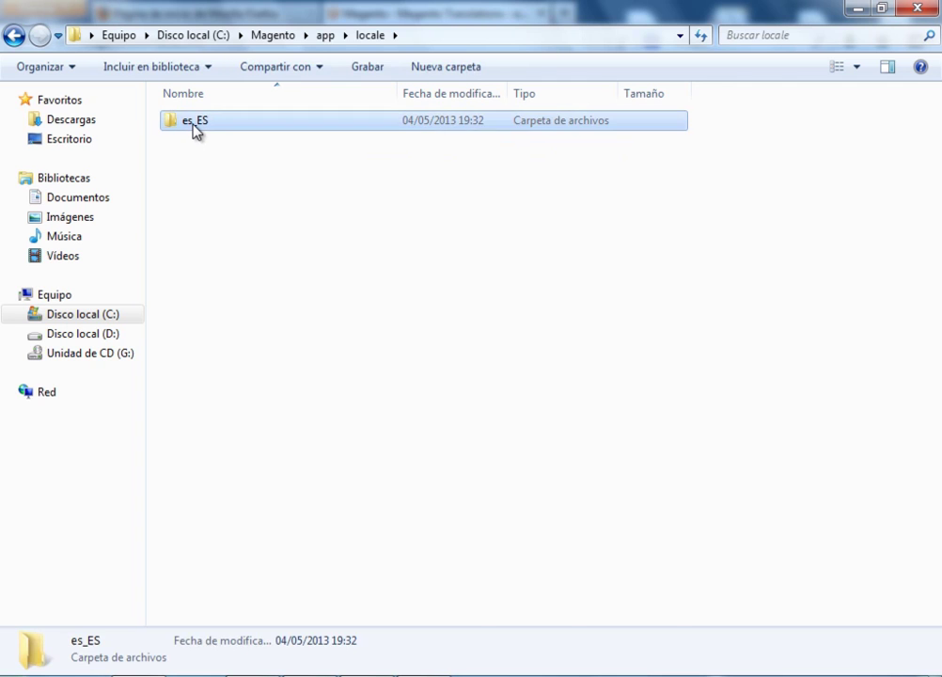
{"action": "double_click", "coordinate": [195, 131]}
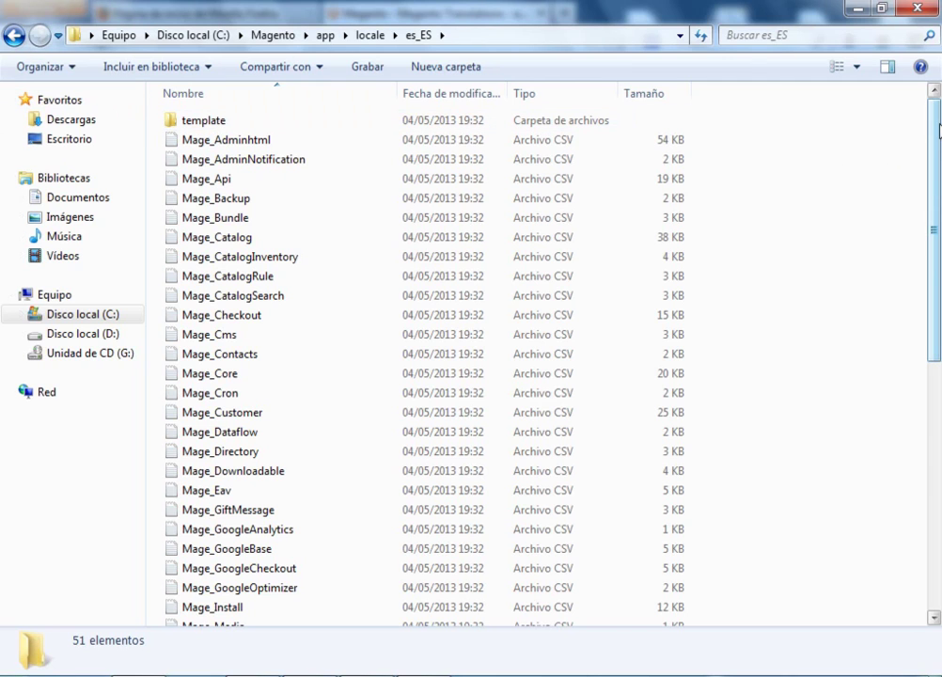
{"action": "left_click", "coordinate": [15, 38]}
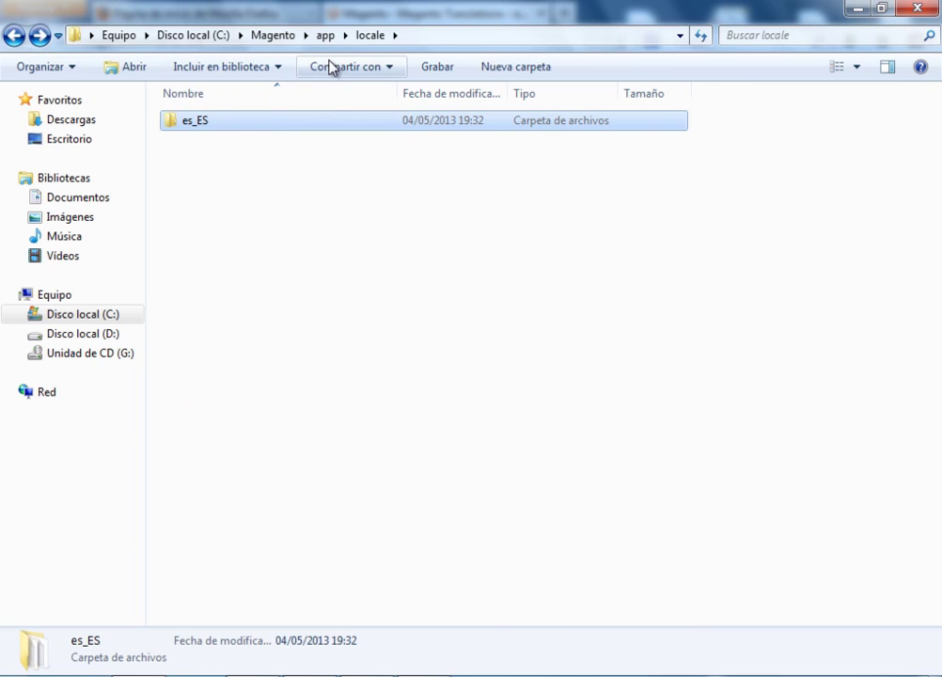
{"action": "left_click", "coordinate": [17, 38]}
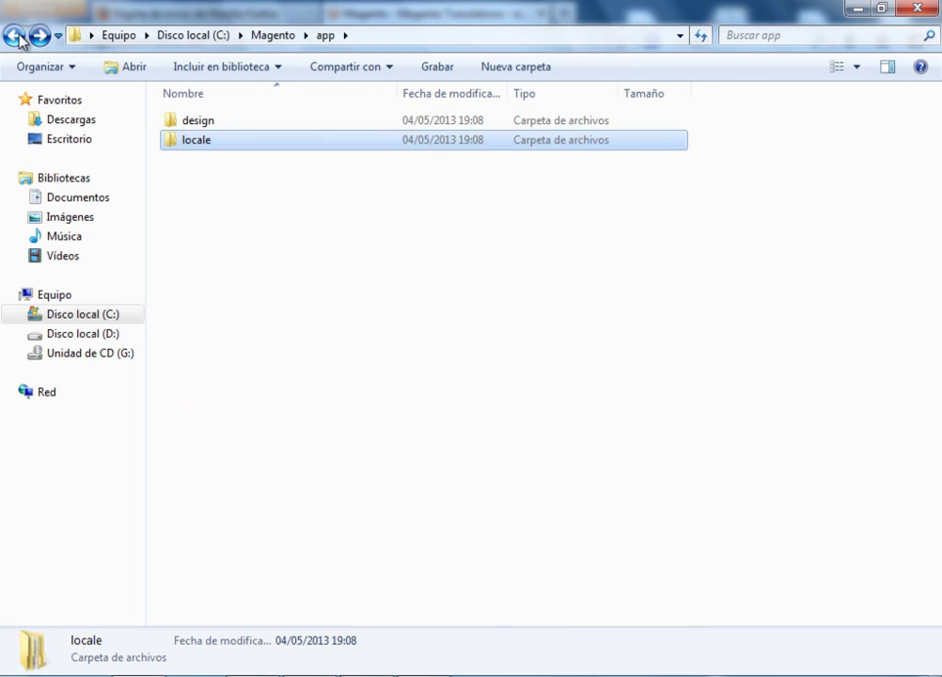
- Examine the contents of app/design/frontend/default/default/locale/es_ES and return to the main Magento folder
{"action": "left_click", "coordinate": [205, 126]}
{"action": "double_click", "coordinate": [205, 126]}
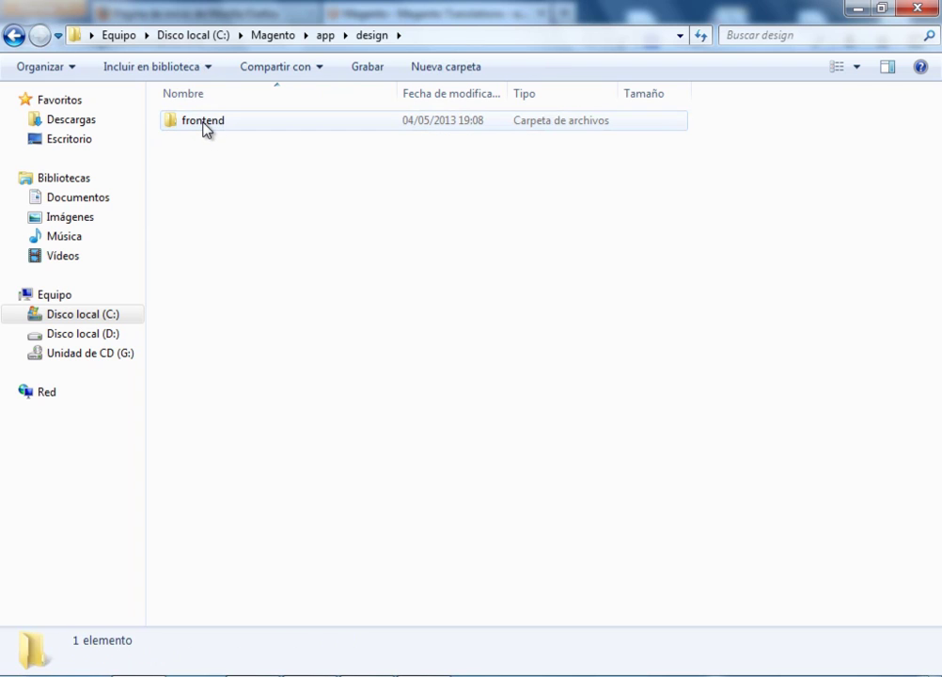
{"action": "double_click", "coordinate": [205, 126]}
{"action": "double_click", "coordinate": [205, 126]}
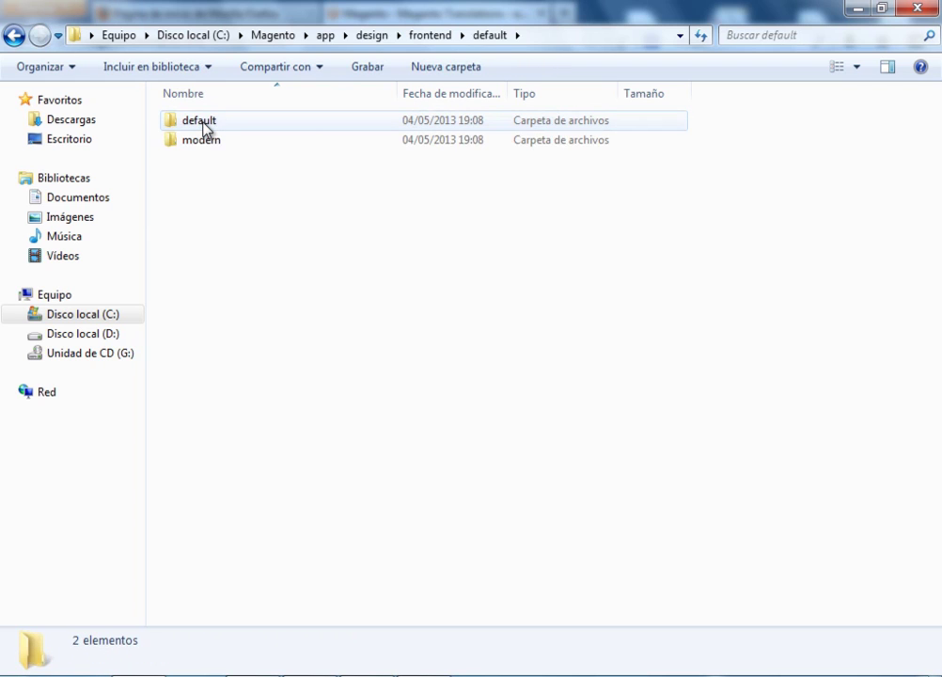
{"action": "double_click", "coordinate": [205, 124]}
{"action": "double_click", "coordinate": [205, 123]}
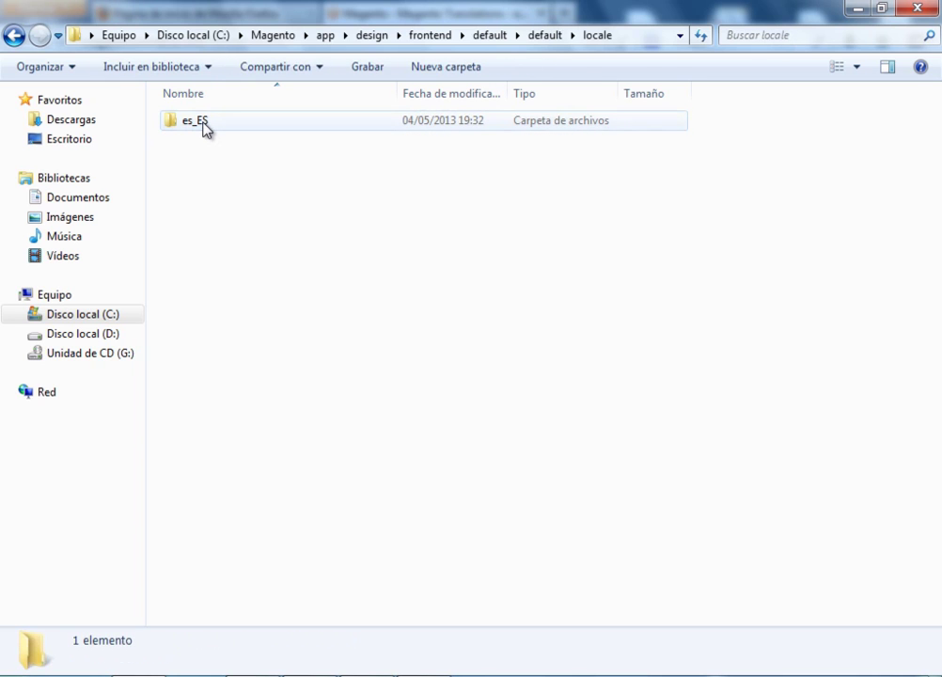
{"action": "double_click", "coordinate": [205, 123]}
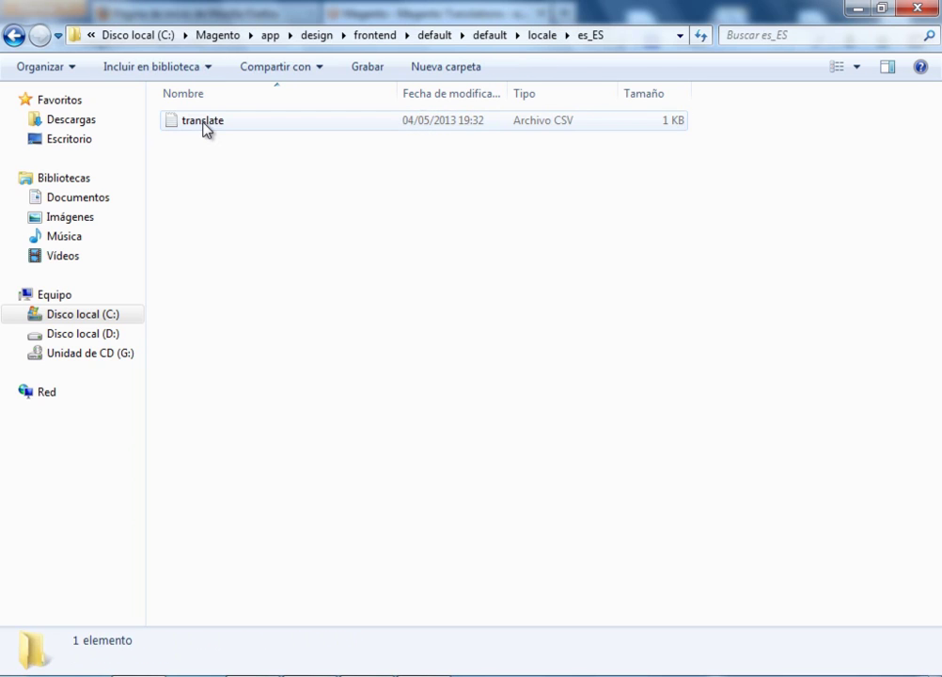
{"action": "left_click", "coordinate": [13, 37]}
{"action": "left_click", "coordinate": [13, 38]}
{"action": "left_click", "coordinate": [14, 38]}
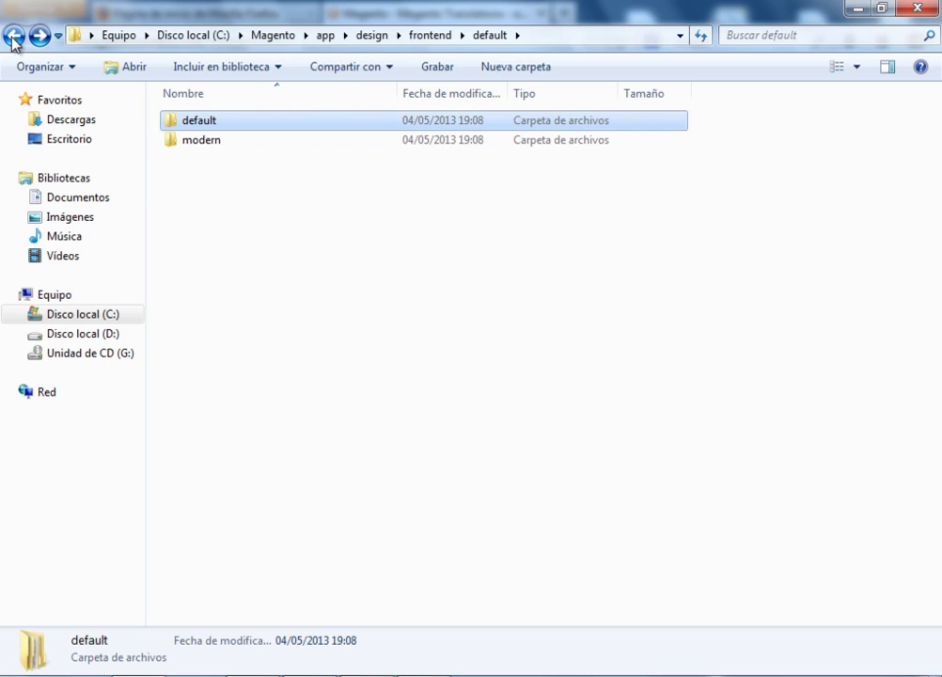
{"action": "left_click", "coordinate": [13, 38]}
{"action": "left_click", "coordinate": [13, 38]}
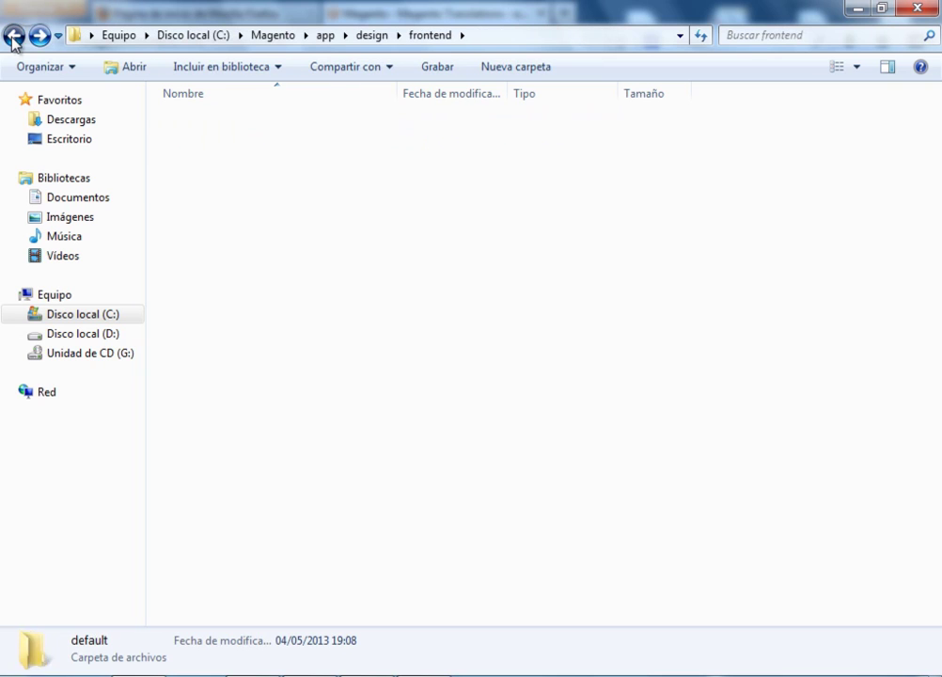
{"action": "left_click", "coordinate": [13, 37]}
{"action": "left_click", "coordinate": [13, 38]}
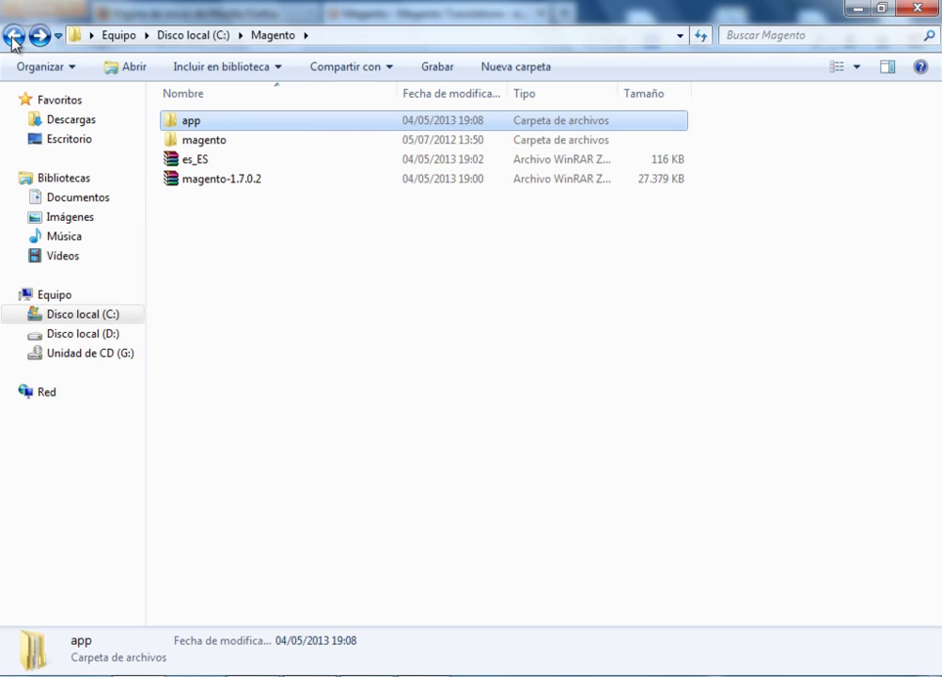
- Locate the es_ES folder in app/locale again, and check the contents of the es_ES archive in the Magento folder
{"action": "double_click", "coordinate": [188, 121]}
{"action": "left_click", "coordinate": [201, 143]}
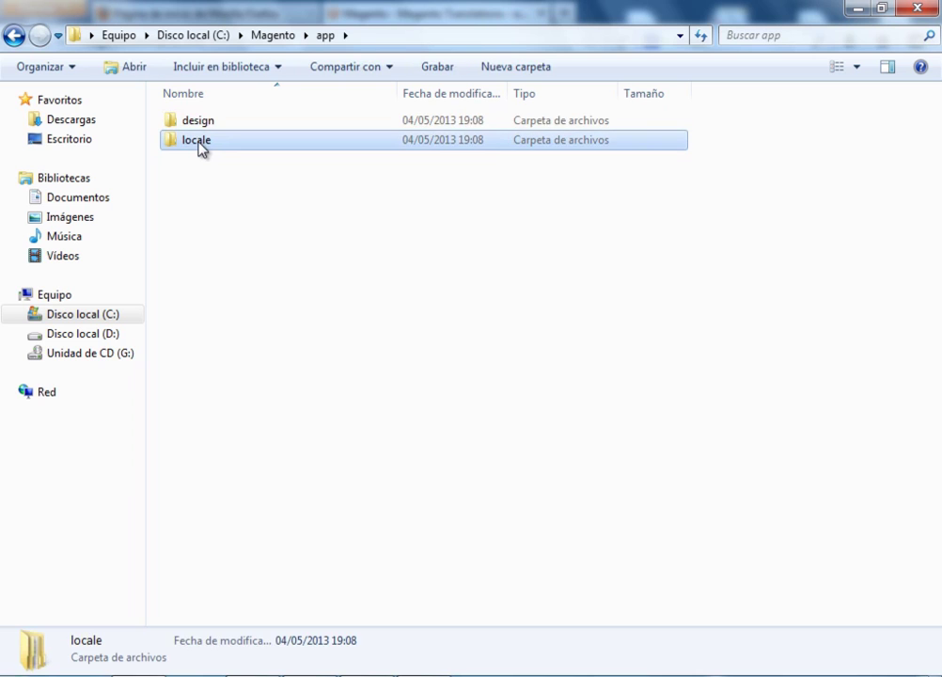
{"action": "double_click", "coordinate": [201, 146]}
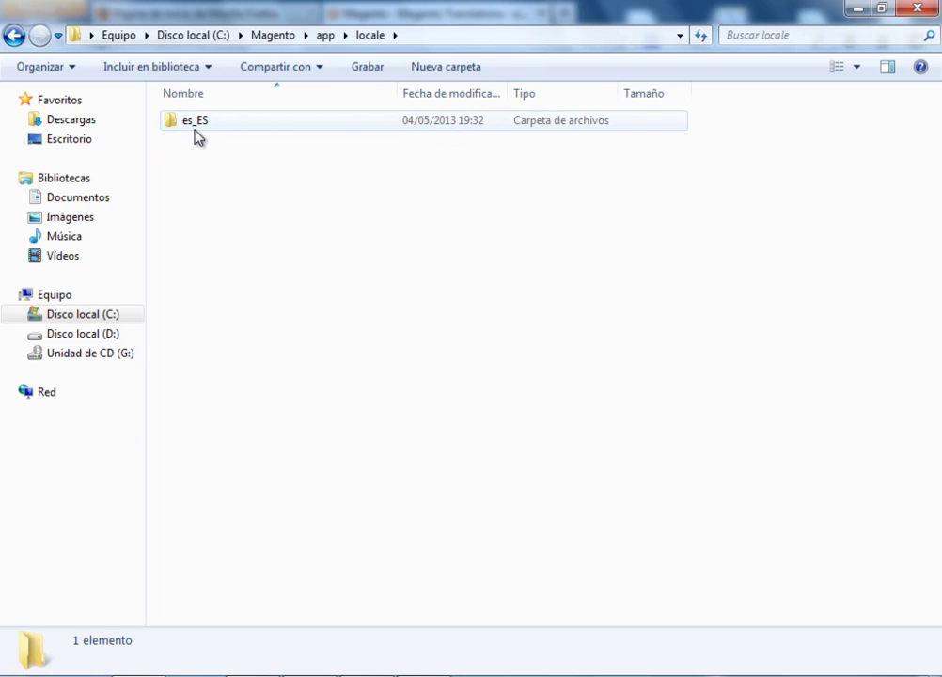
{"action": "left_click", "coordinate": [198, 128]}
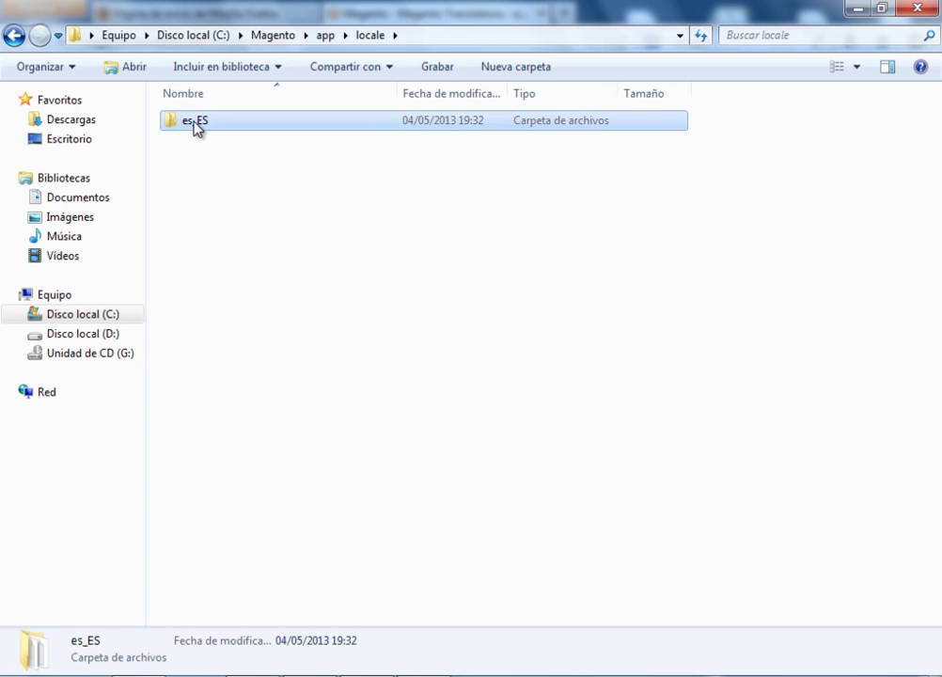
{"action": "left_click", "coordinate": [16, 42]}
{"action": "left_click", "coordinate": [15, 42]}
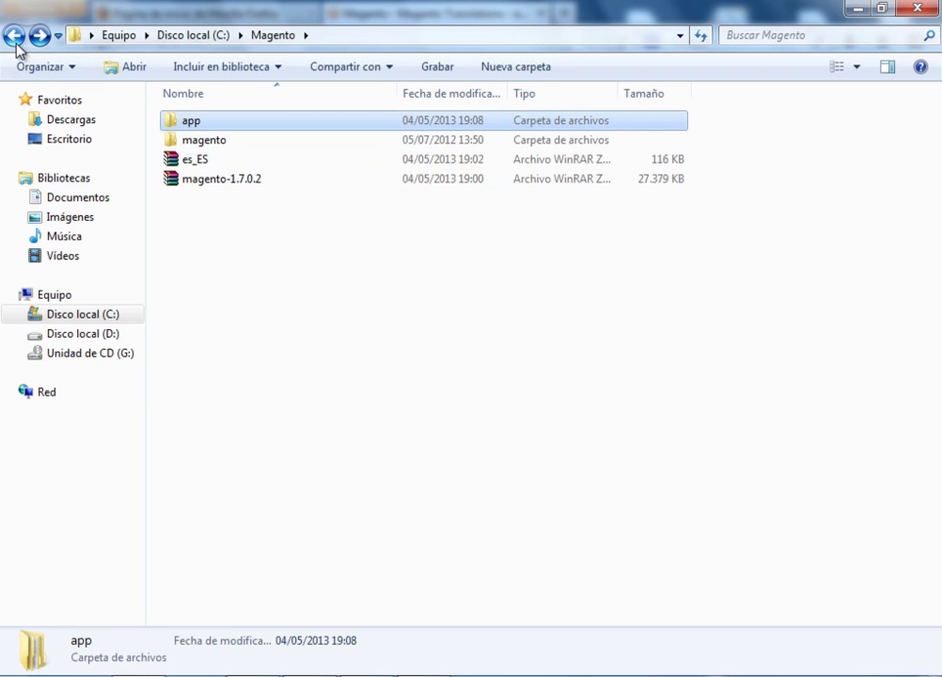
{"action": "double_click", "coordinate": [194, 160]}
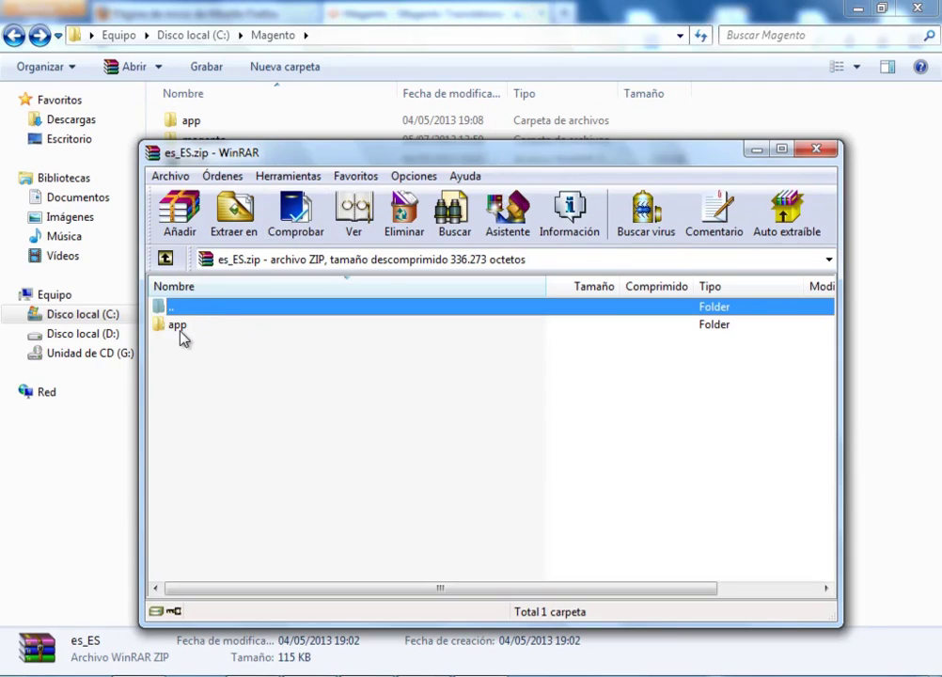
{"action": "left_click", "coordinate": [815, 151]}
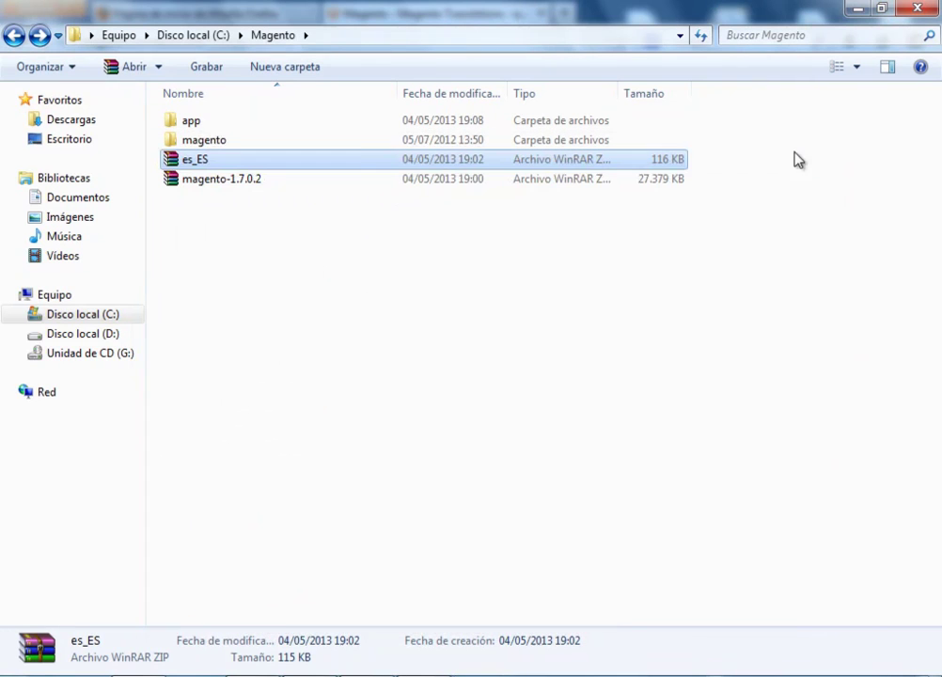
- Copy the es_ES folder from the extracted app/locale folder to the clipboard
{"action": "double_click", "coordinate": [193, 124]}
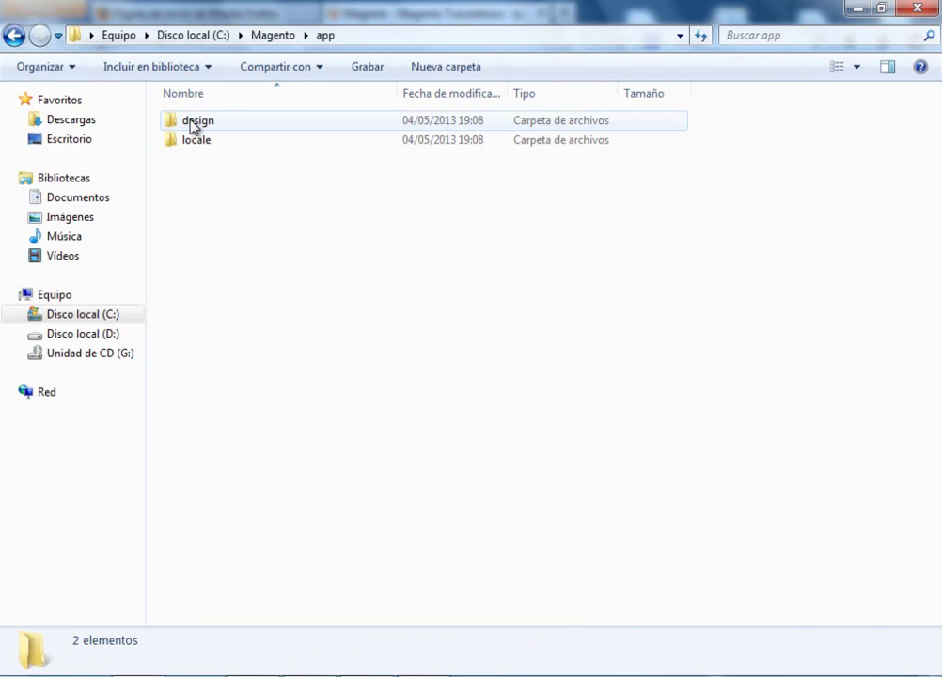
{"action": "double_click", "coordinate": [202, 141]}
{"action": "left_click", "coordinate": [202, 122]}
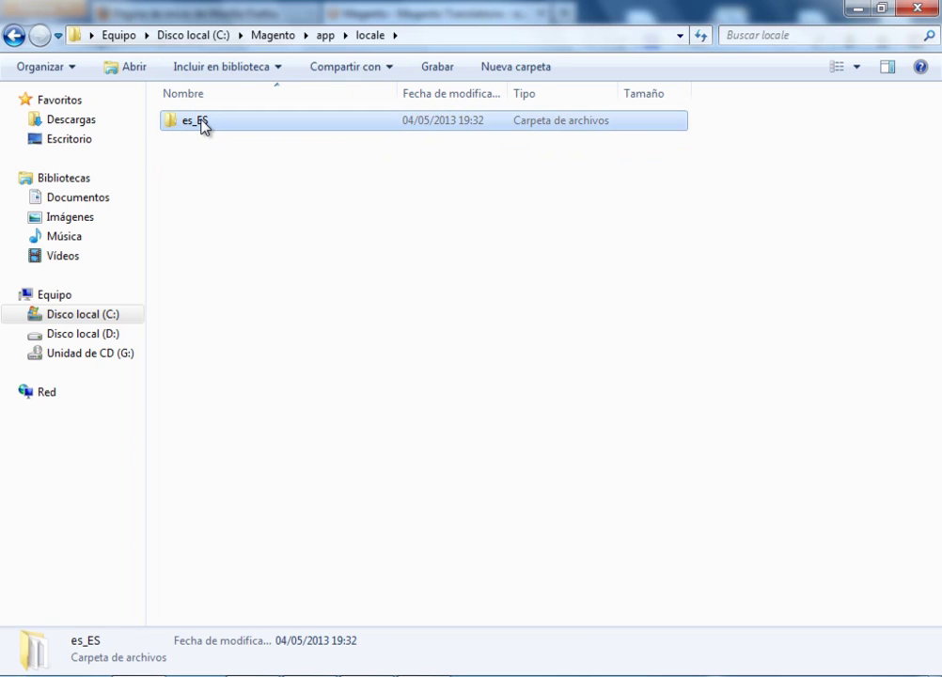
{"action": "right_click", "coordinate": [201, 123]}
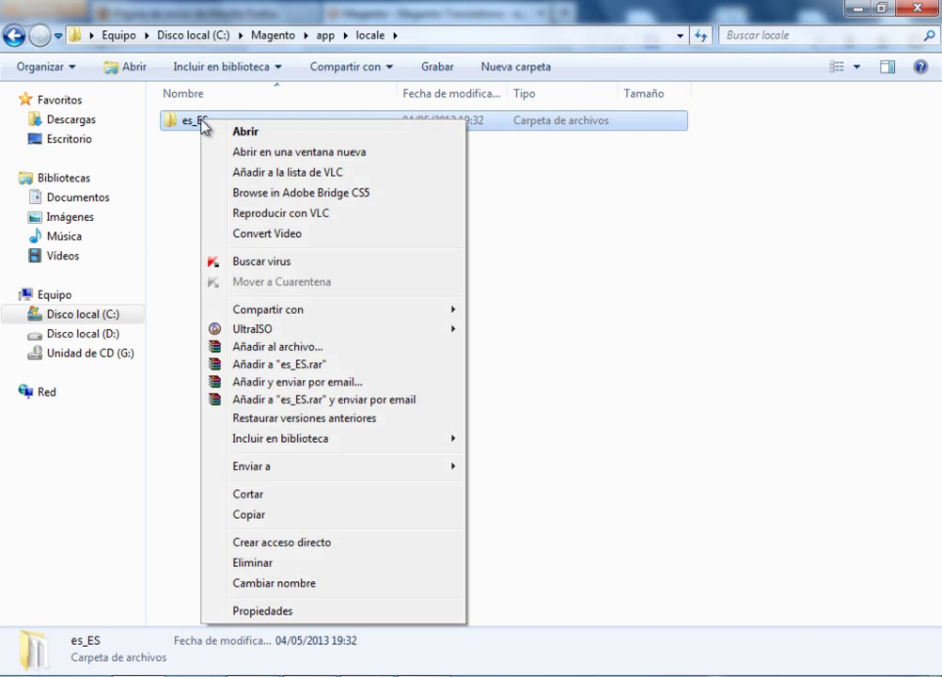
{"action": "left_click", "coordinate": [250, 515]}
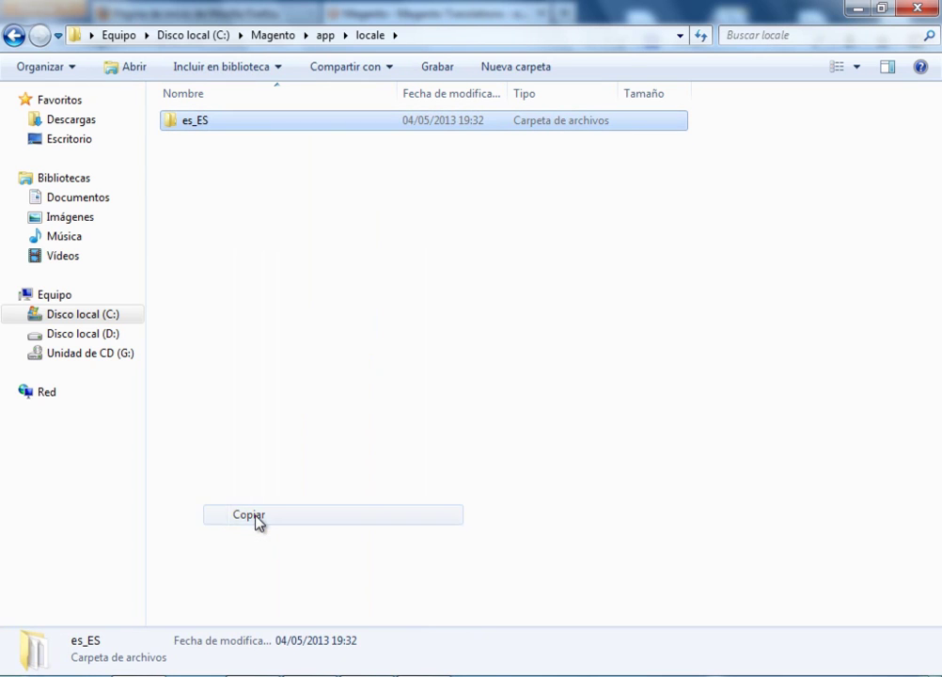
- Paste the copied es_ES folder into the app/locale folder of the extracted magento installation
{"action": "left_click", "coordinate": [14, 36]}
{"action": "left_click", "coordinate": [13, 35]}
{"action": "double_click", "coordinate": [224, 143]}
{"action": "double_click", "coordinate": [196, 121]}
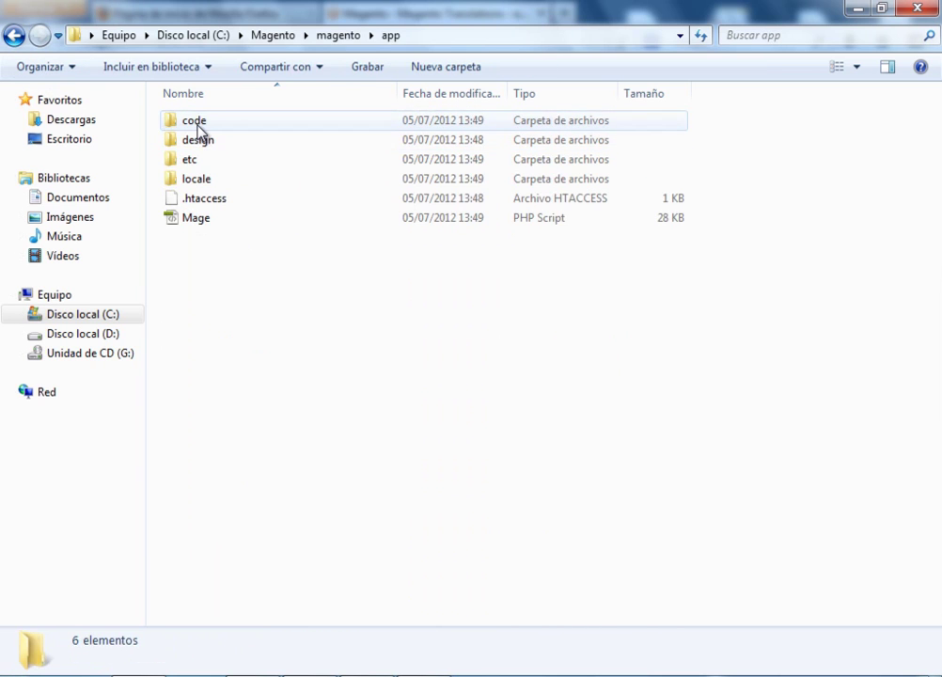
{"action": "double_click", "coordinate": [193, 179]}
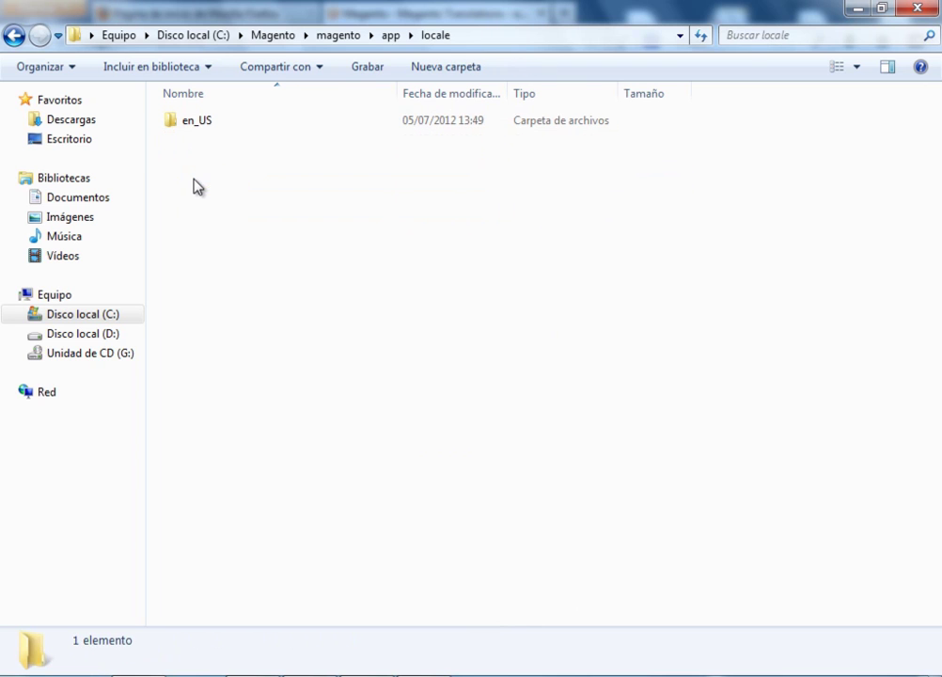
{"action": "right_click", "coordinate": [193, 149]}
{"action": "left_click", "coordinate": [247, 276]}
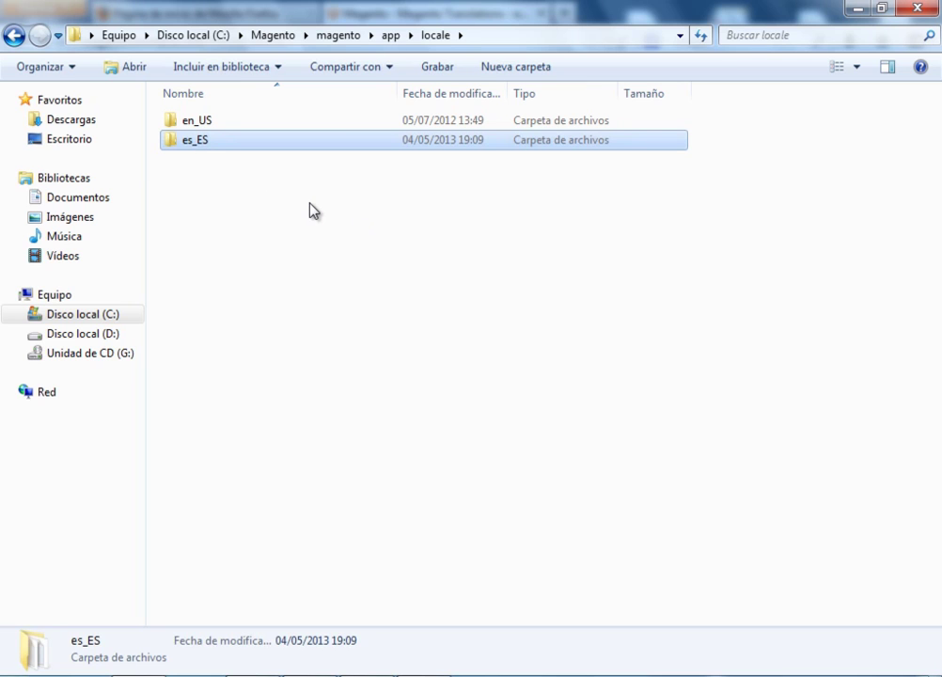
- Copy the es_ES folder from the language package's app/design/frontend/default/default/locale folder to the clipboard
{"action": "left_click", "coordinate": [12, 38]}
{"action": "left_click", "coordinate": [12, 37]}
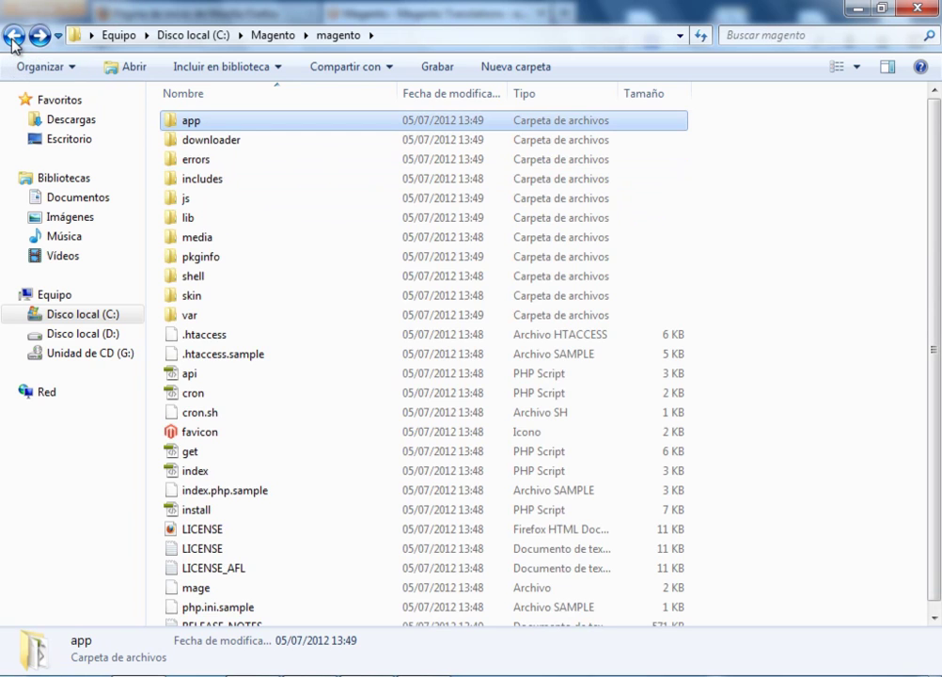
{"action": "left_click", "coordinate": [13, 38]}
{"action": "left_click", "coordinate": [199, 122]}
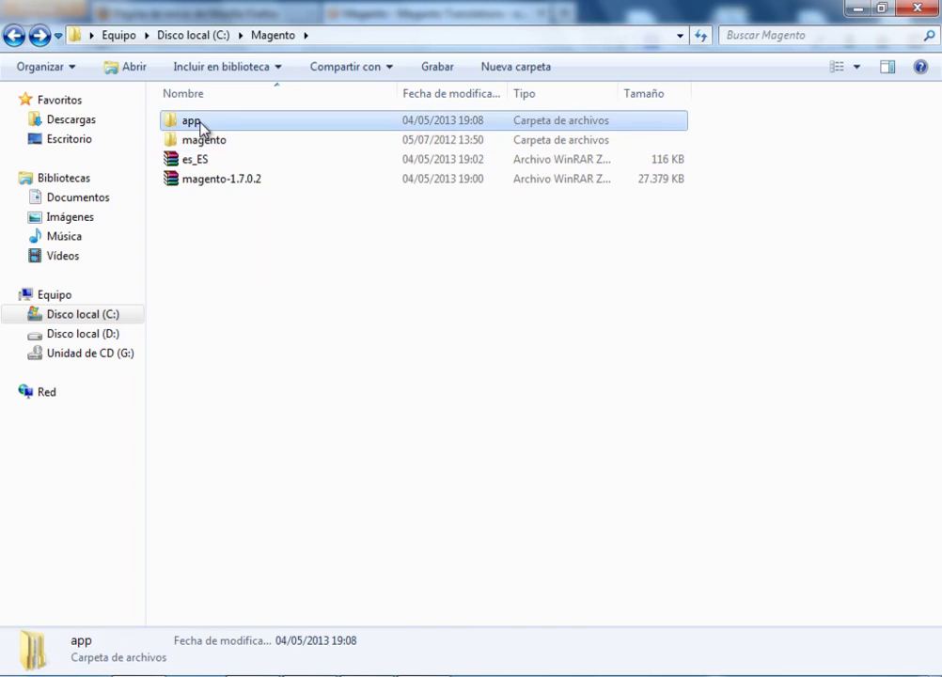
{"action": "double_click", "coordinate": [201, 123]}
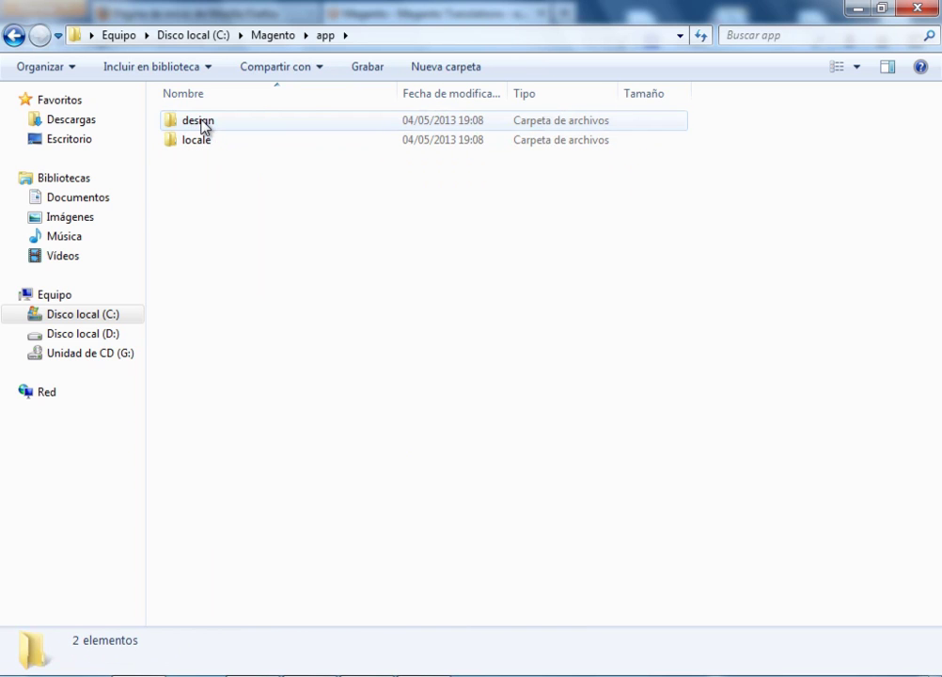
{"action": "left_click", "coordinate": [200, 124]}
{"action": "double_click", "coordinate": [200, 123]}
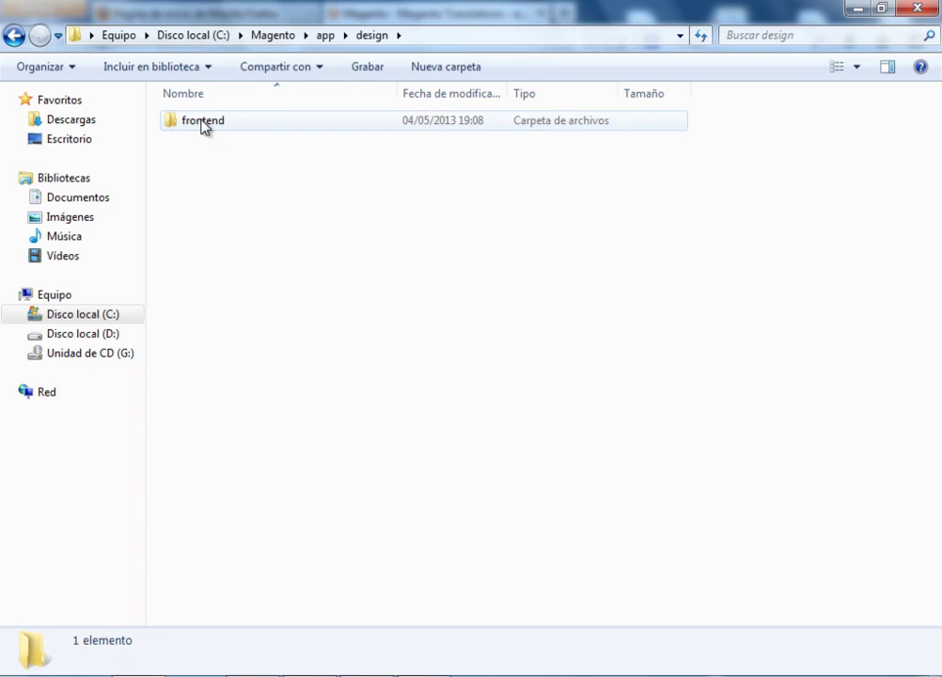
{"action": "double_click", "coordinate": [201, 123]}
{"action": "double_click", "coordinate": [200, 123]}
{"action": "double_click", "coordinate": [200, 123]}
{"action": "left_click", "coordinate": [200, 124]}
{"action": "double_click", "coordinate": [201, 123]}
{"action": "left_click", "coordinate": [200, 123]}
{"action": "right_click", "coordinate": [200, 123]}
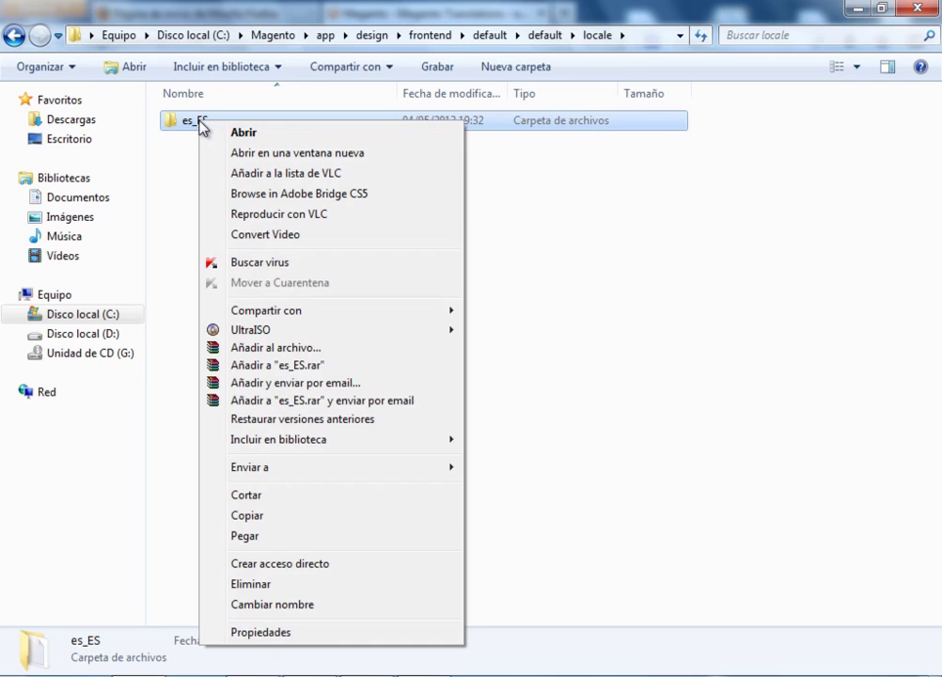
{"action": "left_click", "coordinate": [261, 518]}
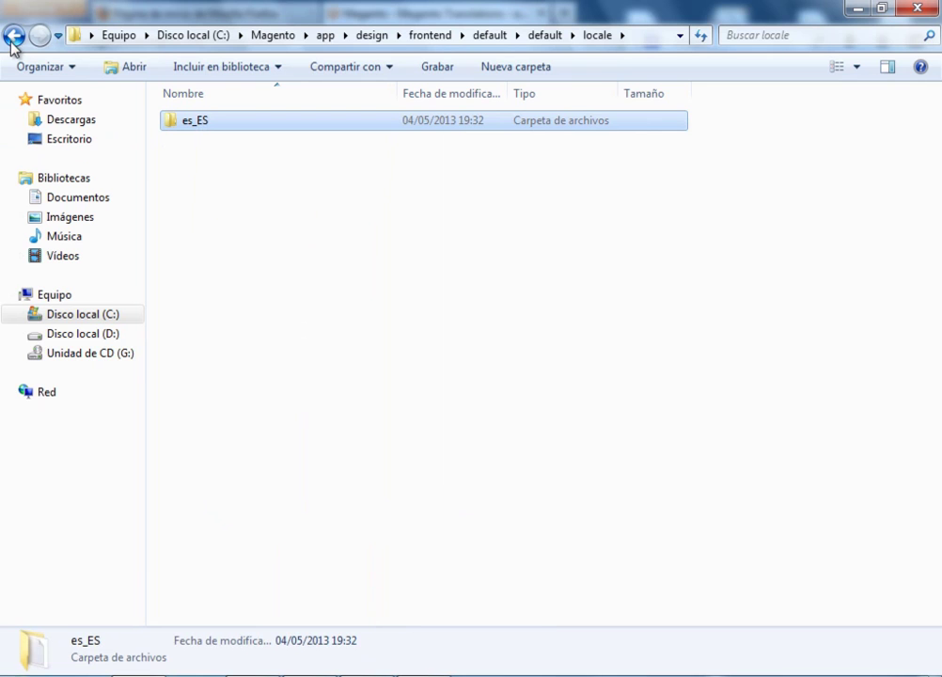
- Paste the copied es_ES folder into magento/app/design/frontend/default/default/locale
{"action": "left_click", "coordinate": [279, 36]}
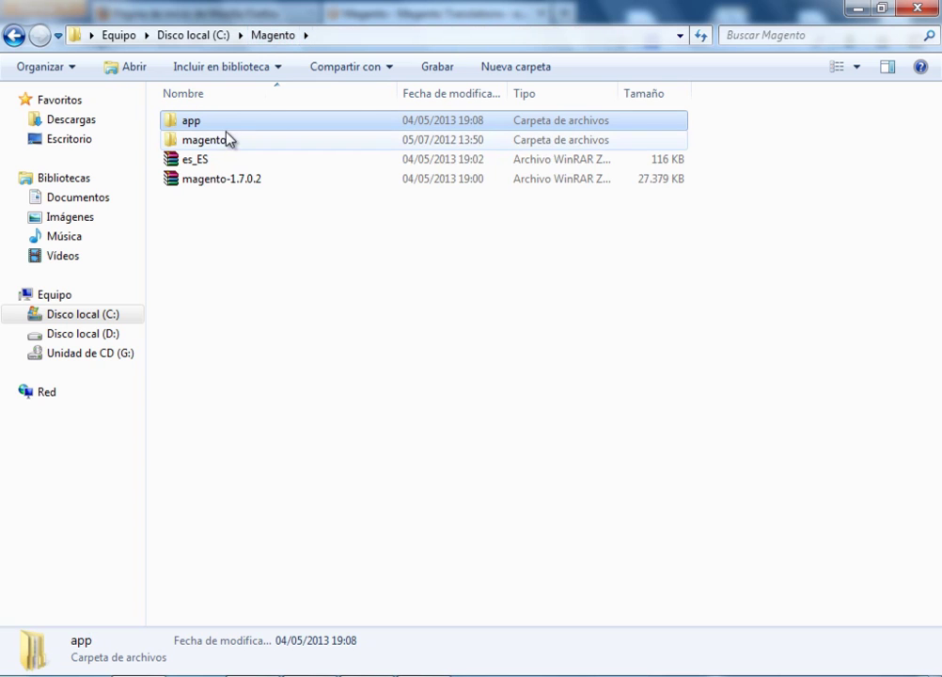
{"action": "double_click", "coordinate": [206, 141]}
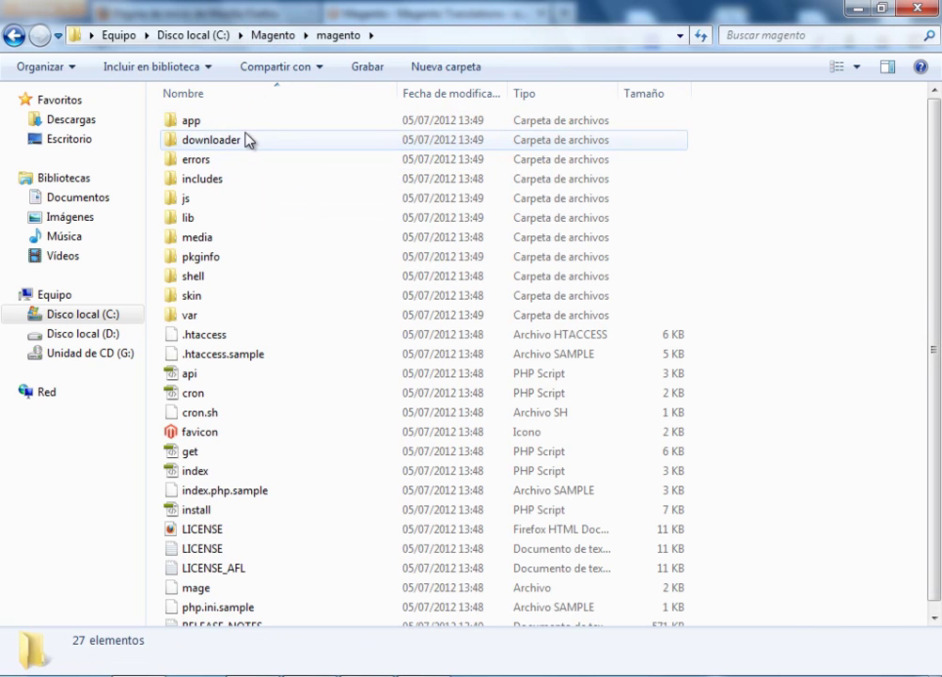
{"action": "double_click", "coordinate": [189, 122]}
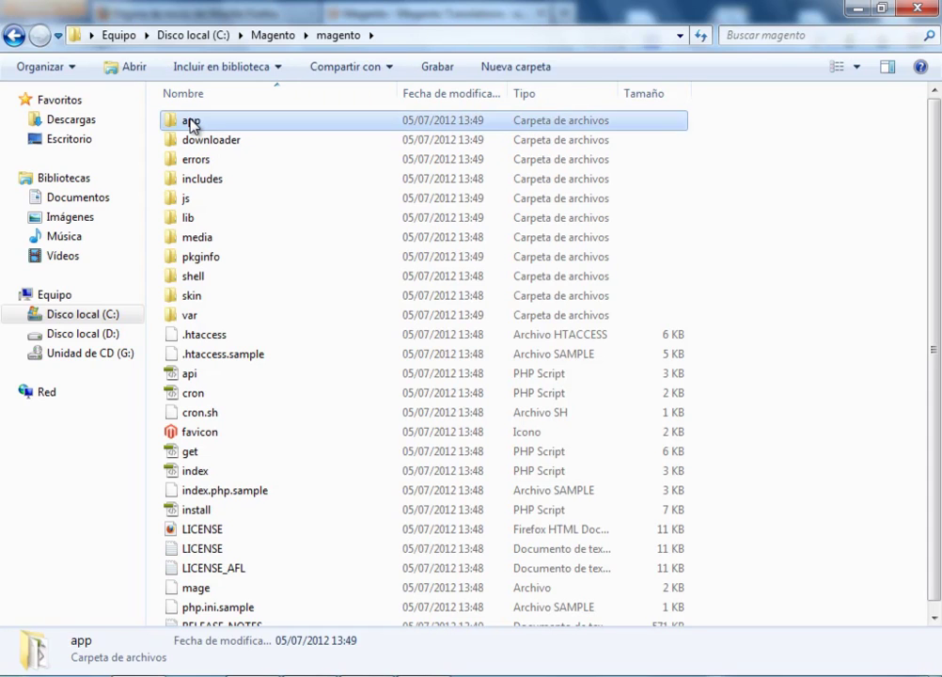
{"action": "double_click", "coordinate": [198, 141]}
{"action": "double_click", "coordinate": [216, 143]}
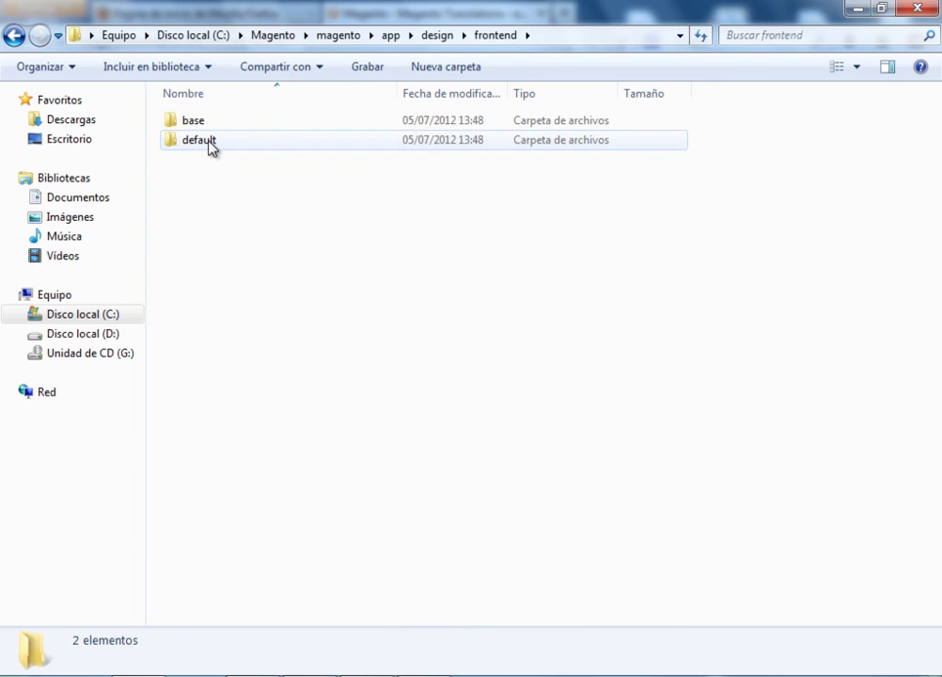
{"action": "double_click", "coordinate": [199, 140]}
{"action": "double_click", "coordinate": [199, 141]}
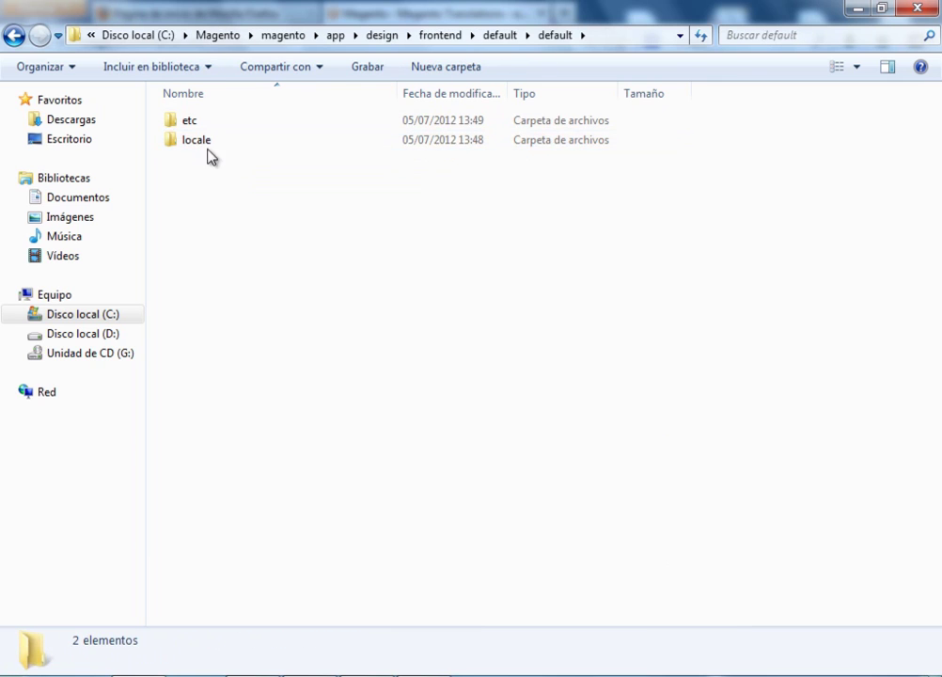
{"action": "double_click", "coordinate": [197, 140]}
{"action": "right_click", "coordinate": [202, 153]}
{"action": "left_click", "coordinate": [248, 277]}
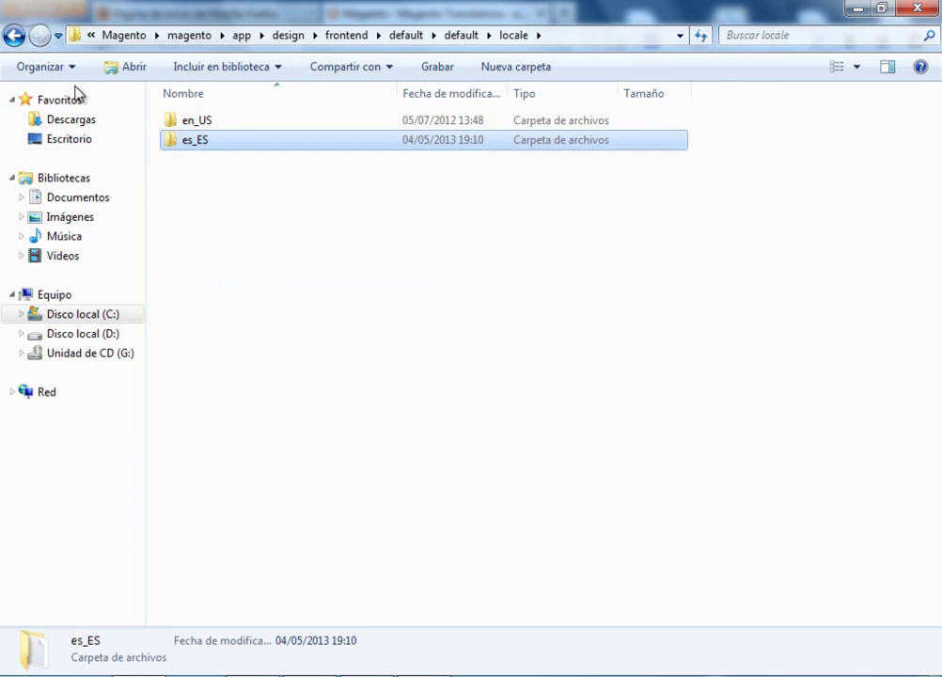
- Return to the main Magento folder and move the app folder and the es_ES and magento-1.7.0.2 archives to the recycle bin
{"action": "left_click", "coordinate": [14, 37]}
{"action": "left_click", "coordinate": [14, 37]}
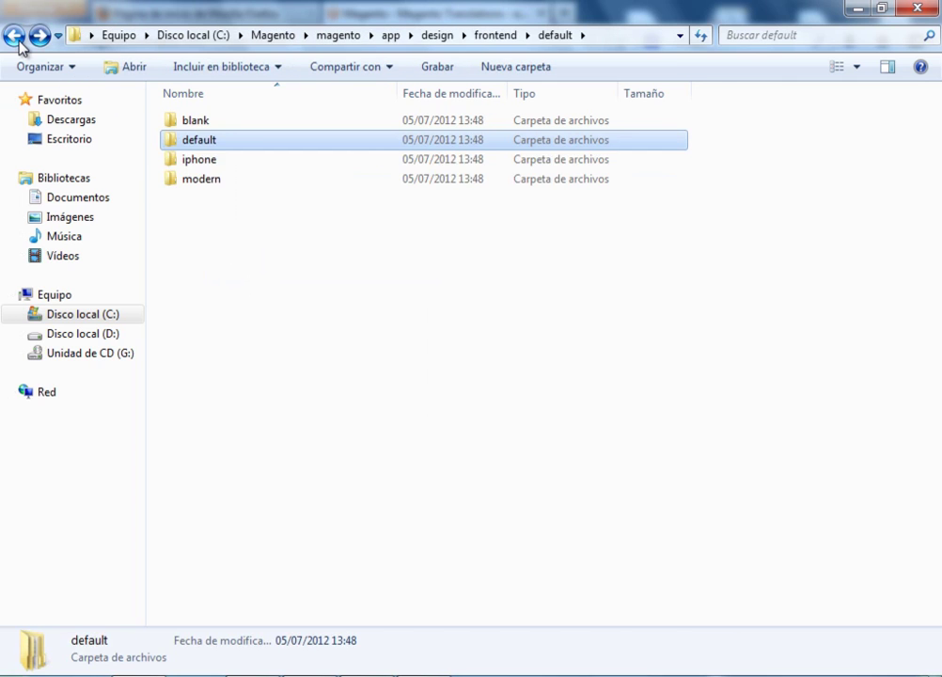
{"action": "left_click", "coordinate": [15, 37]}
{"action": "left_click", "coordinate": [14, 37]}
{"action": "left_click", "coordinate": [18, 41]}
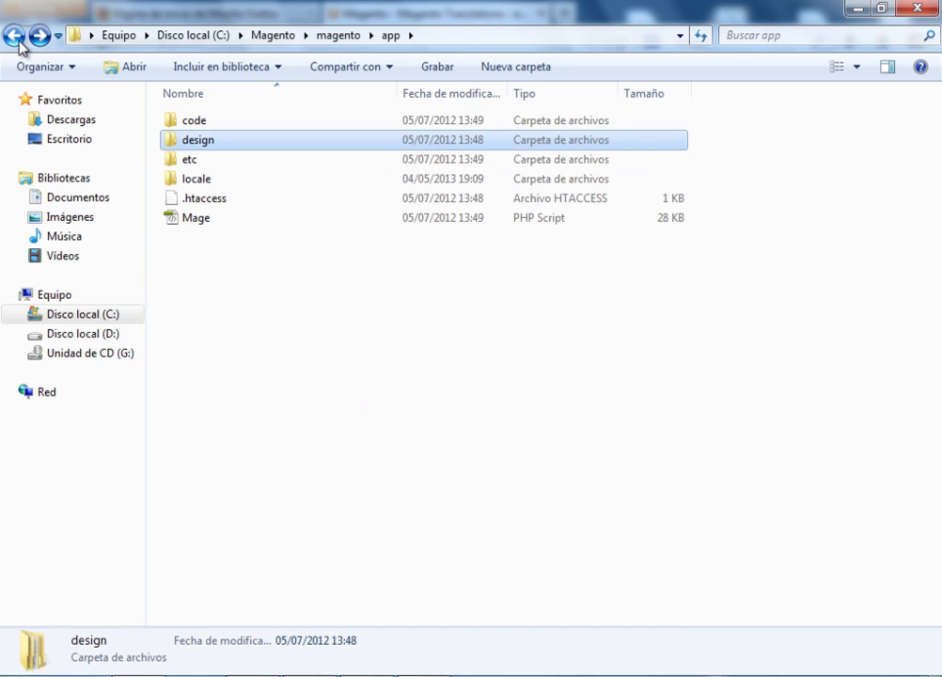
{"action": "left_click", "coordinate": [19, 41]}
{"action": "left_click", "coordinate": [19, 41]}
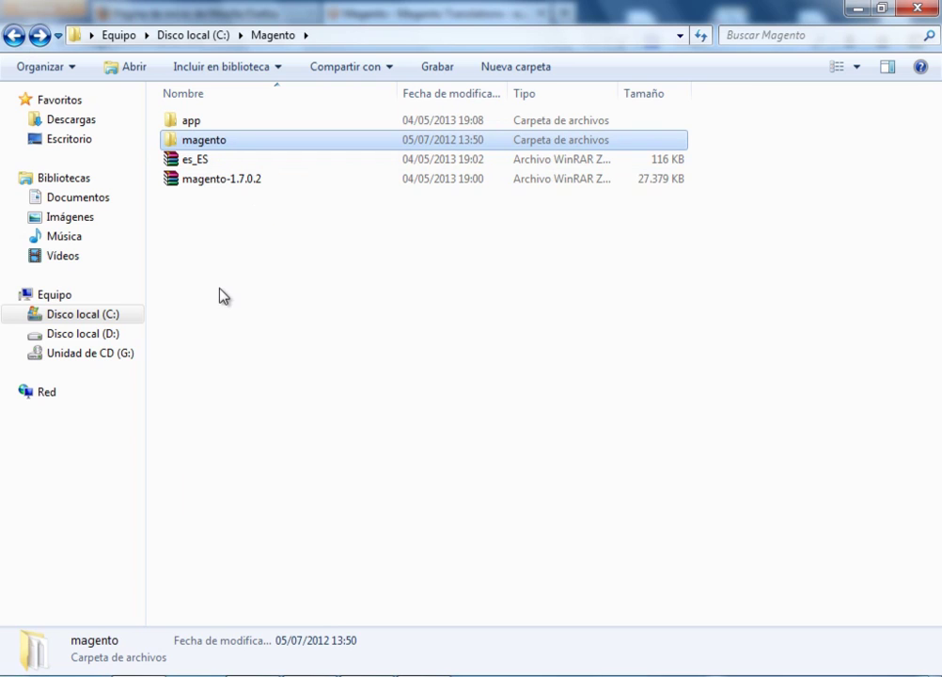
{"action": "left_click", "coordinate": [196, 167]}
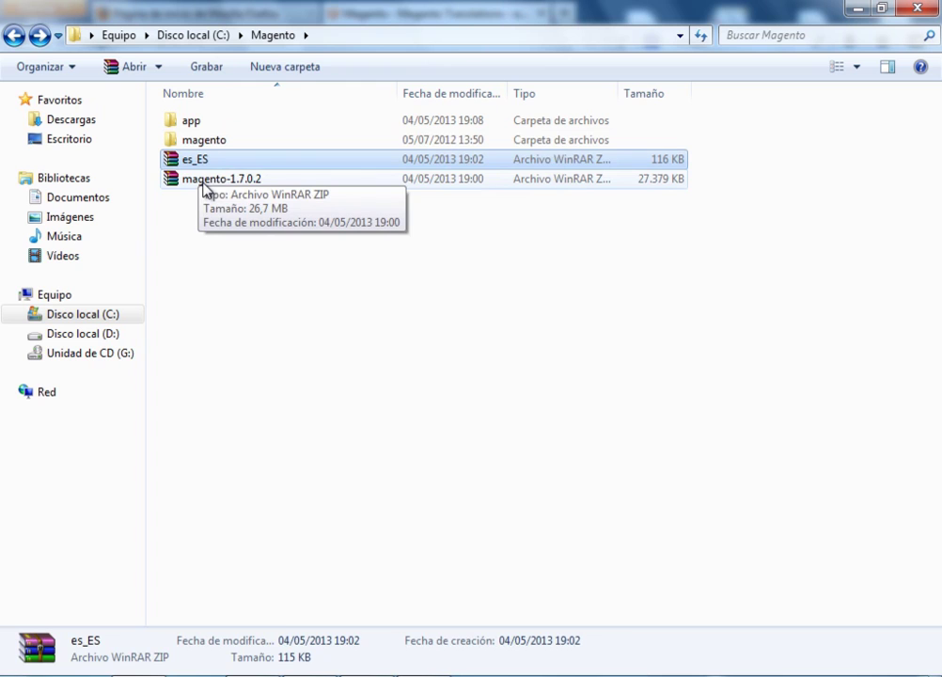
{"action": "left_click", "coordinate": [205, 188], "text": "ctrl"}
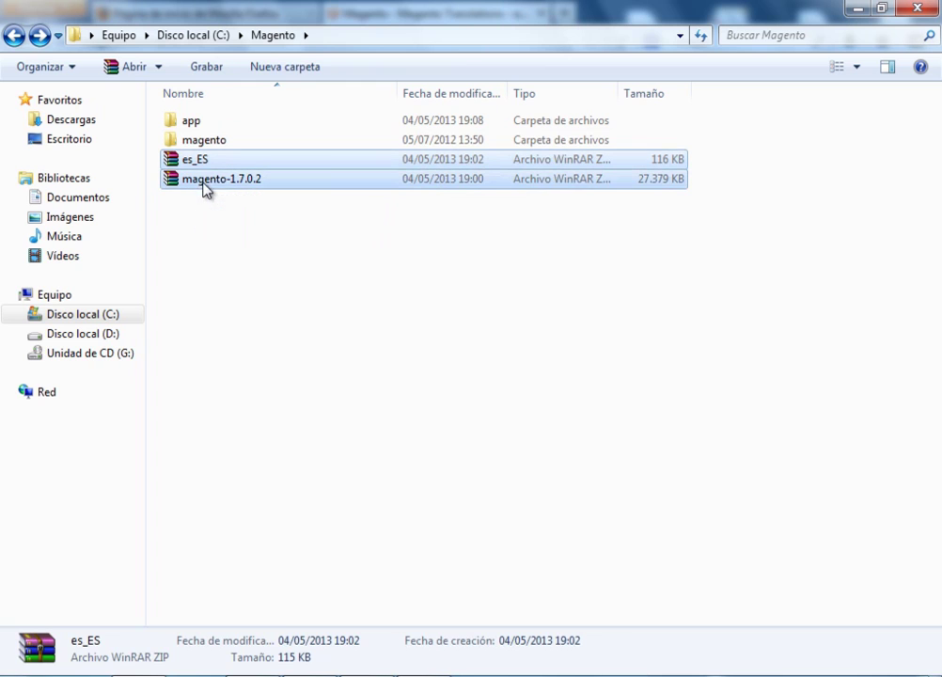
{"action": "left_click", "coordinate": [197, 125], "text": "ctrl"}
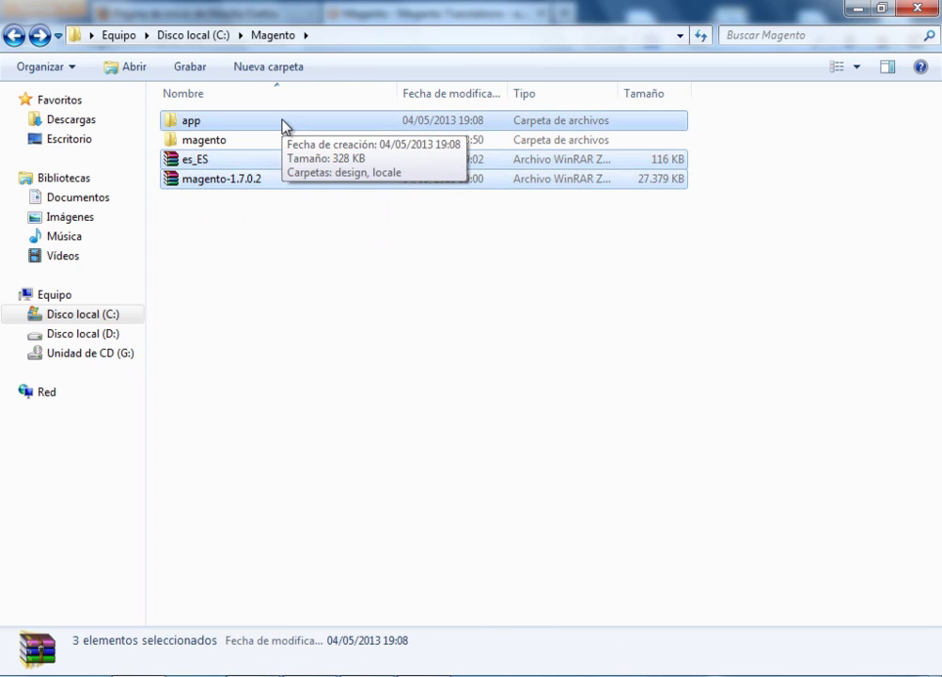
{"action": "key", "text": "Delete"}
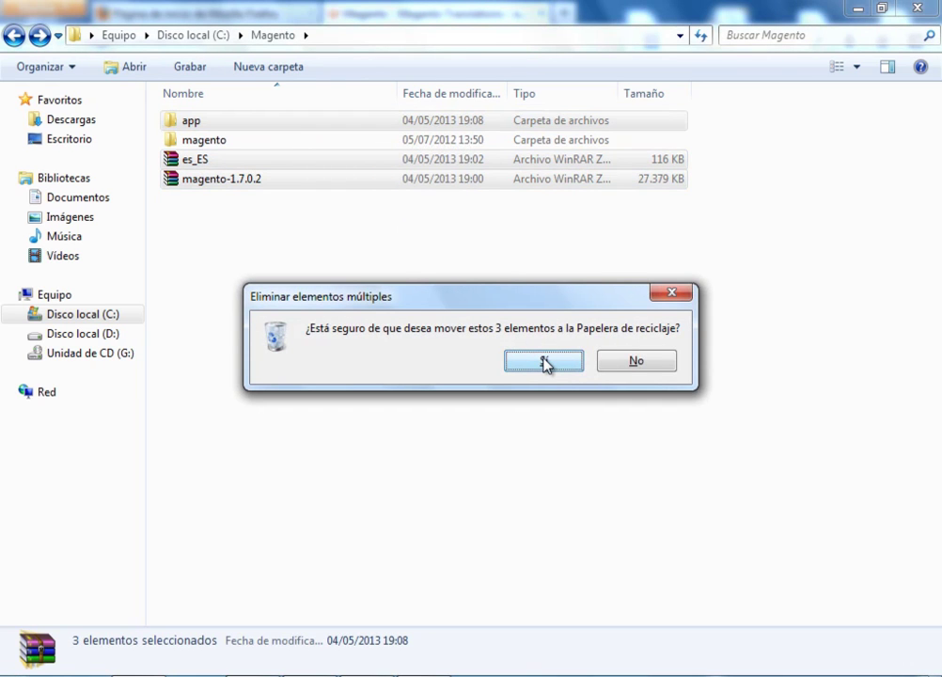
{"action": "left_click", "coordinate": [543, 360]}
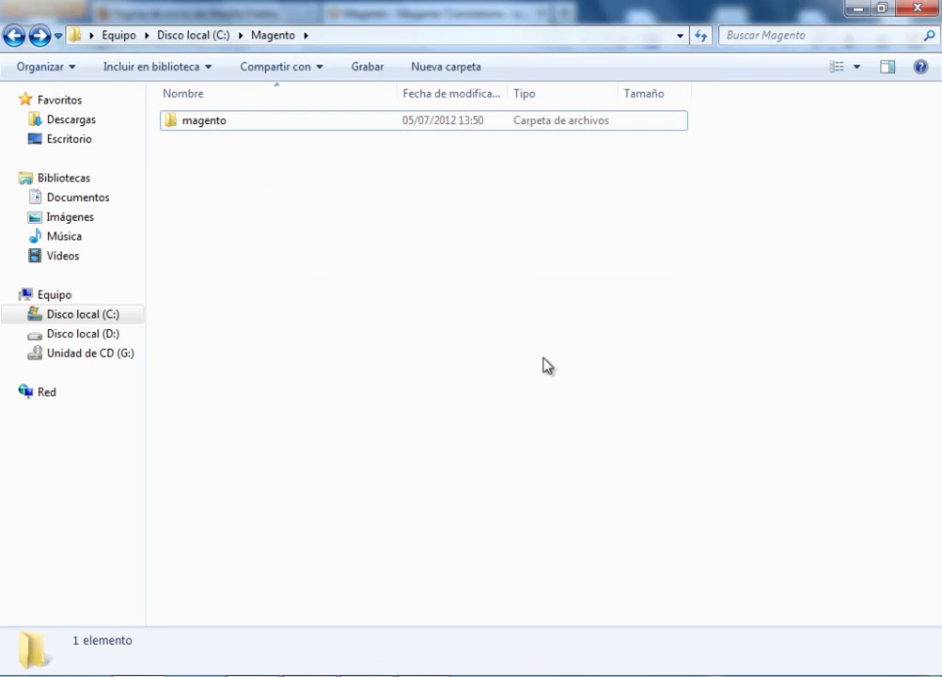
- Compress the magento folder into a ZIP archive named magento.zip with normal compression
{"action": "left_click", "coordinate": [189, 129]}
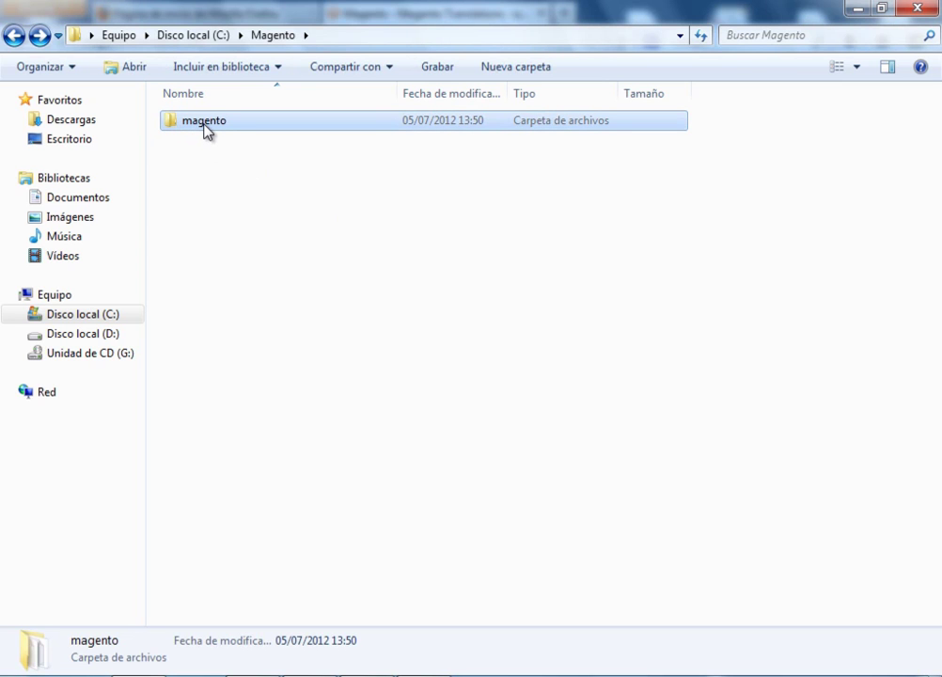
{"action": "right_click", "coordinate": [204, 124]}
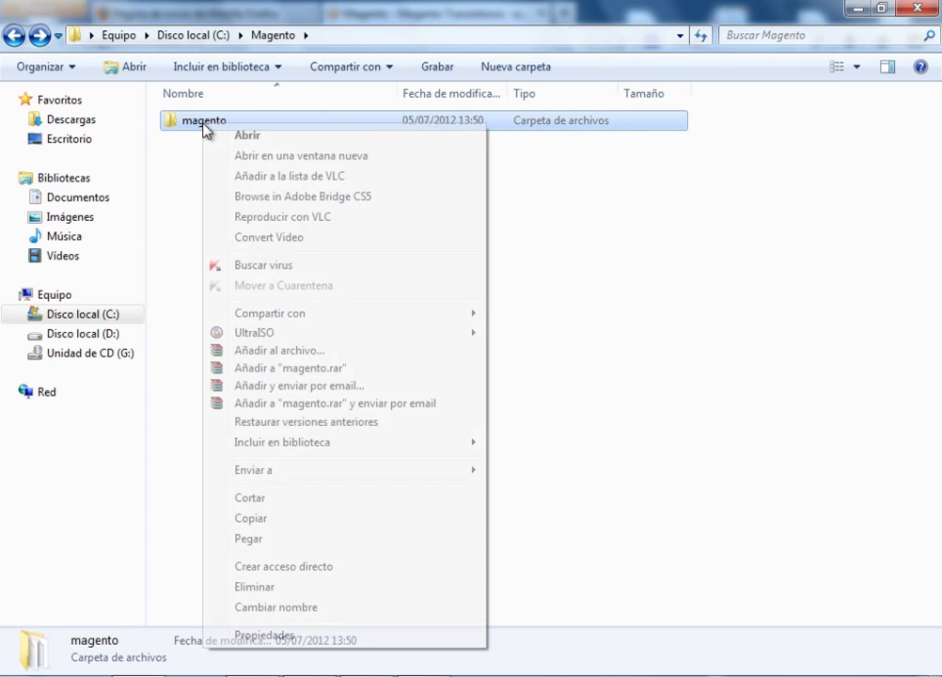
{"action": "left_click", "coordinate": [185, 151]}
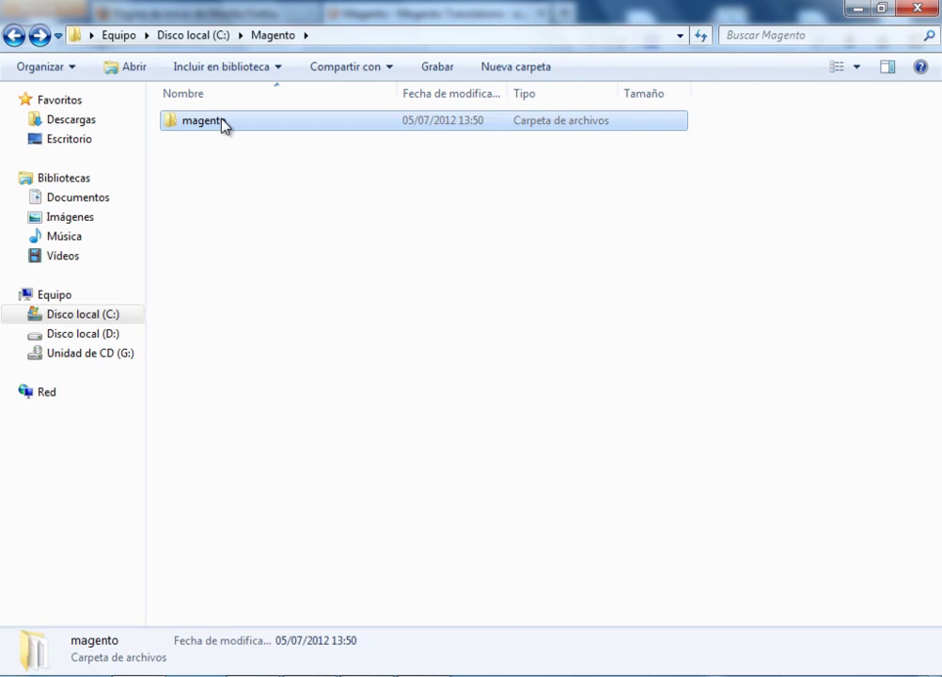
{"action": "right_click", "coordinate": [223, 123]}
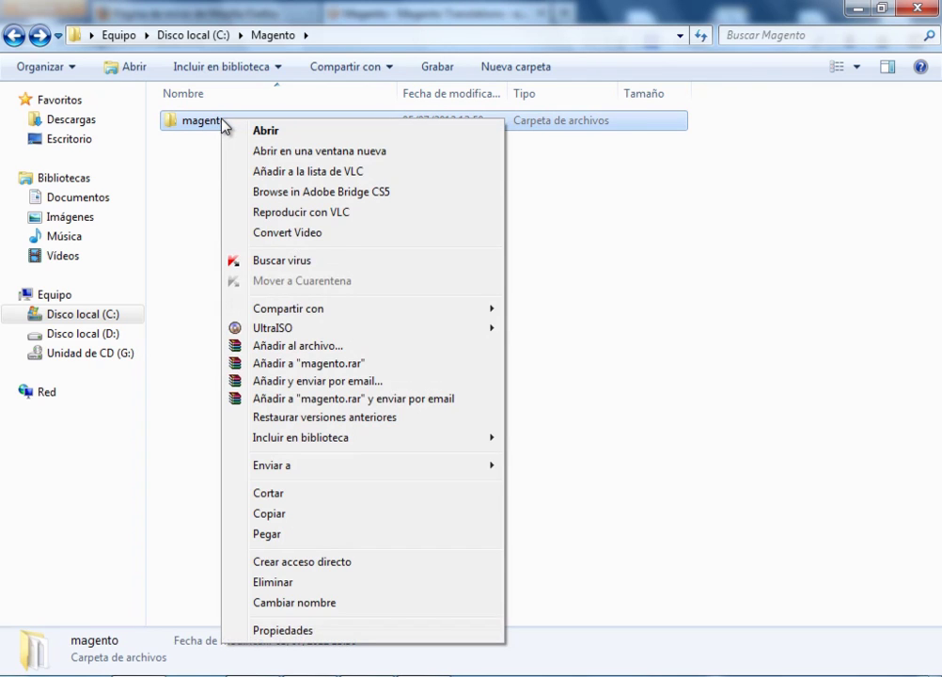
{"action": "left_click", "coordinate": [299, 346]}
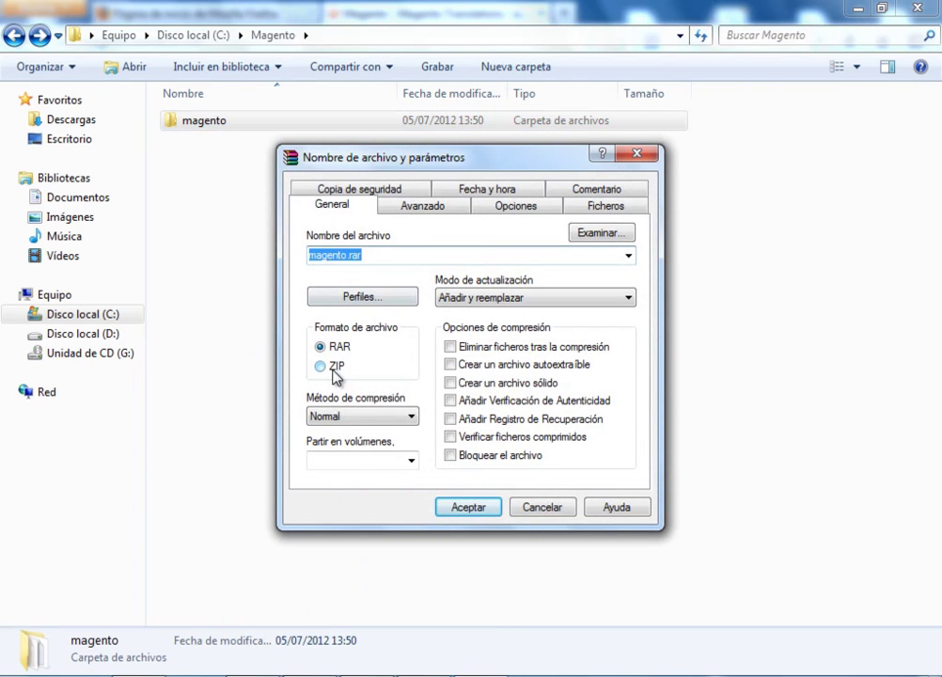
{"action": "left_click", "coordinate": [336, 368]}
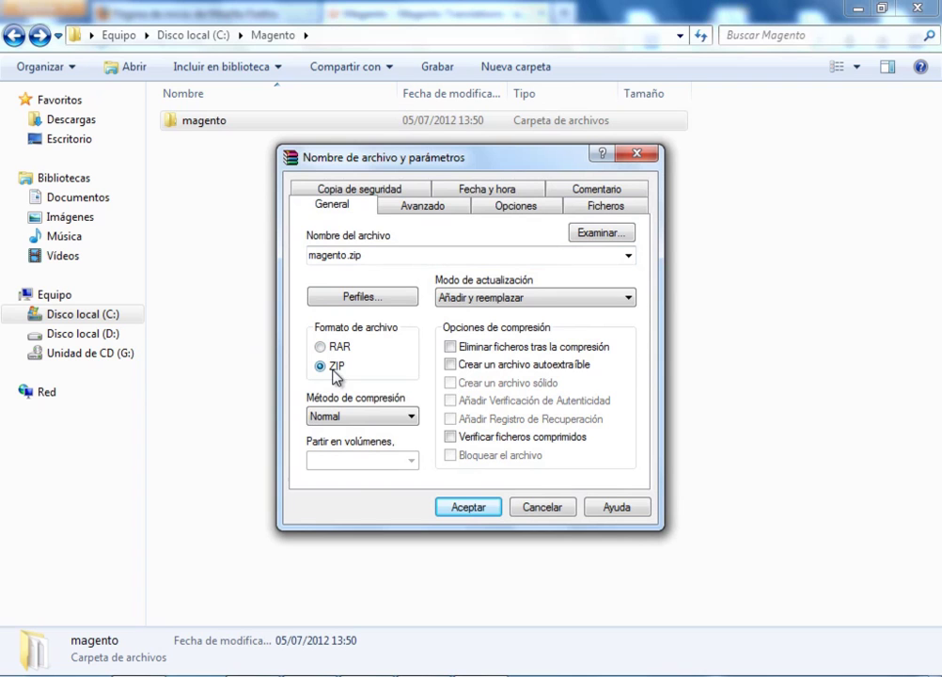
{"action": "left_click", "coordinate": [467, 507]}
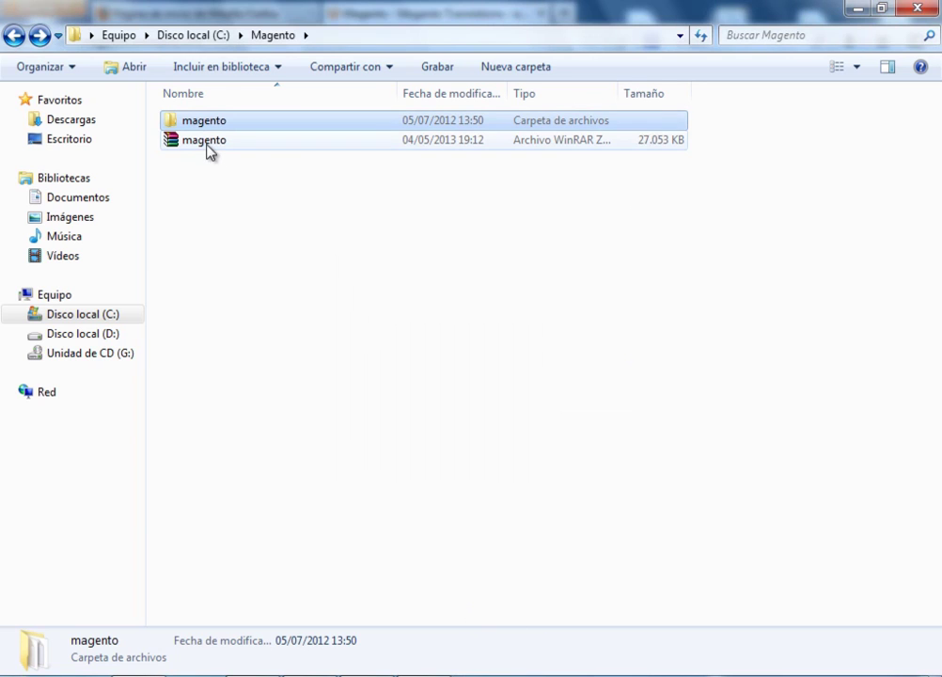
{"action": "left_click", "coordinate": [382, 177]}
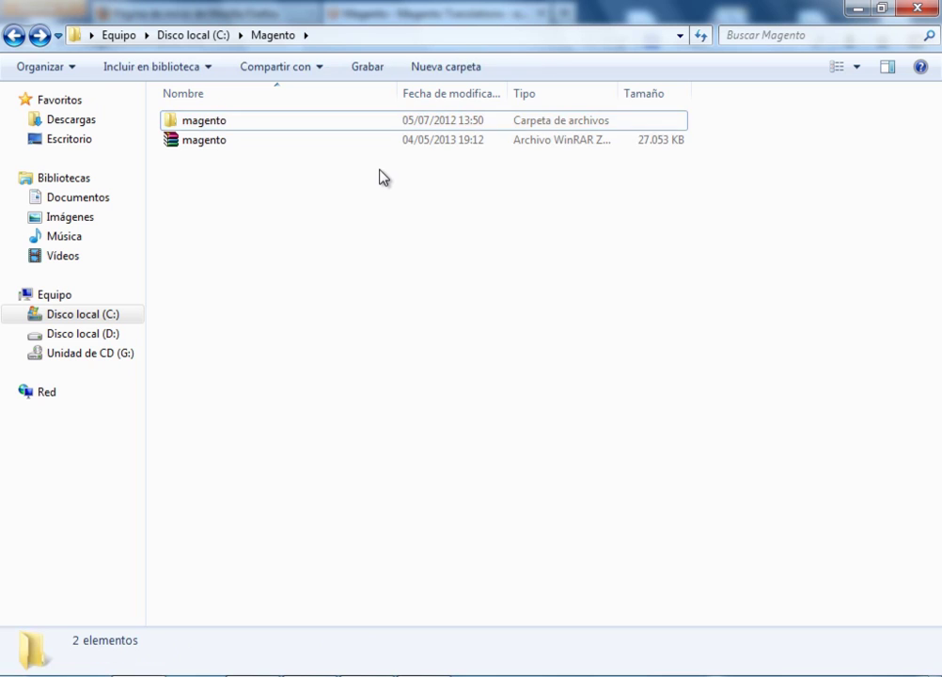
{"action": "left_click", "coordinate": [235, 143]}
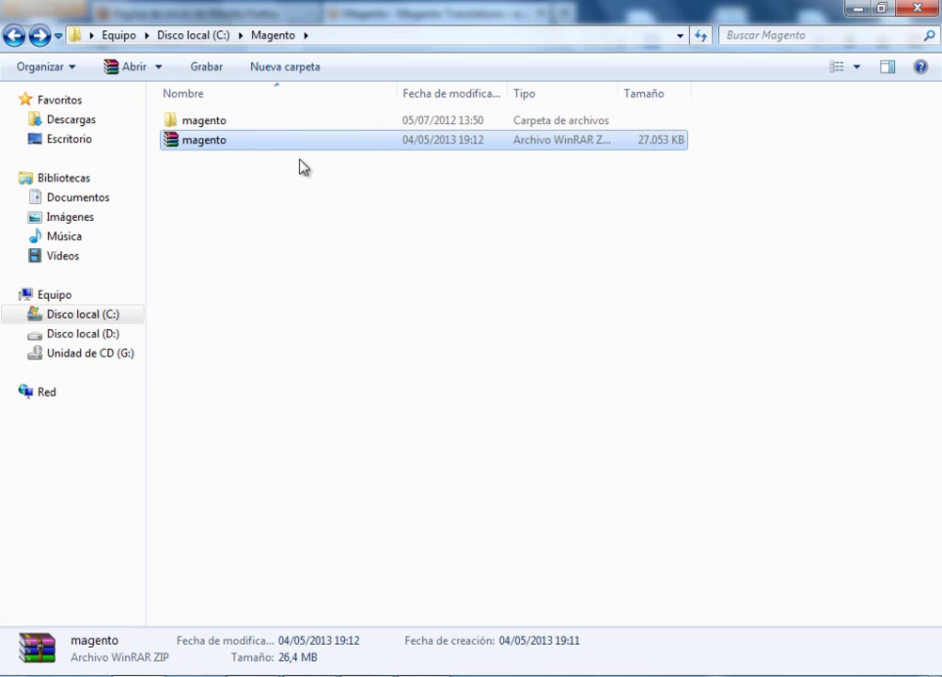
{"action": "left_click", "coordinate": [204, 128]}
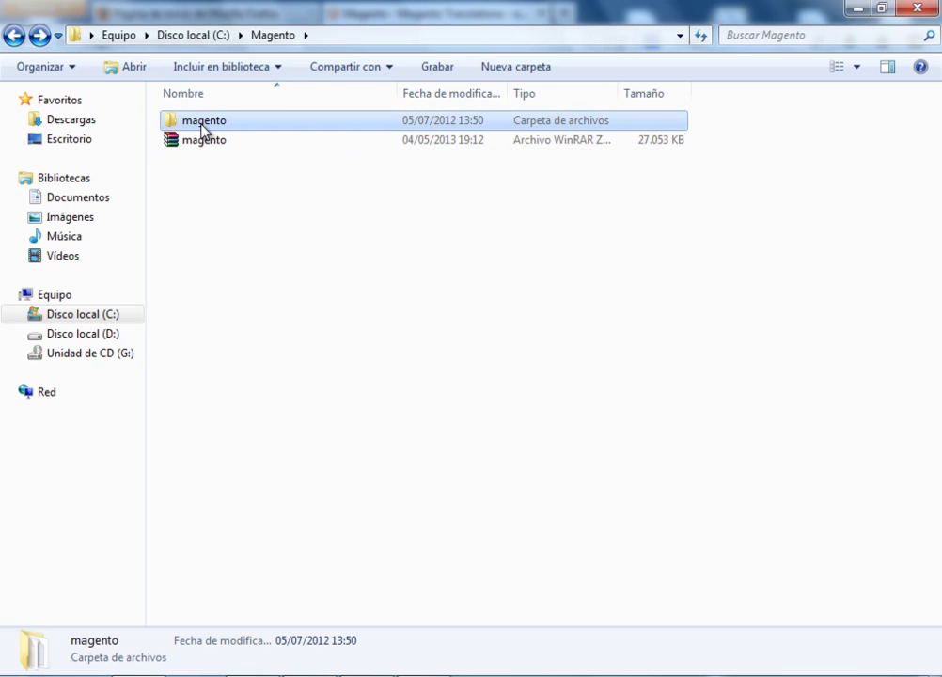
{"action": "left_click", "coordinate": [208, 141]}
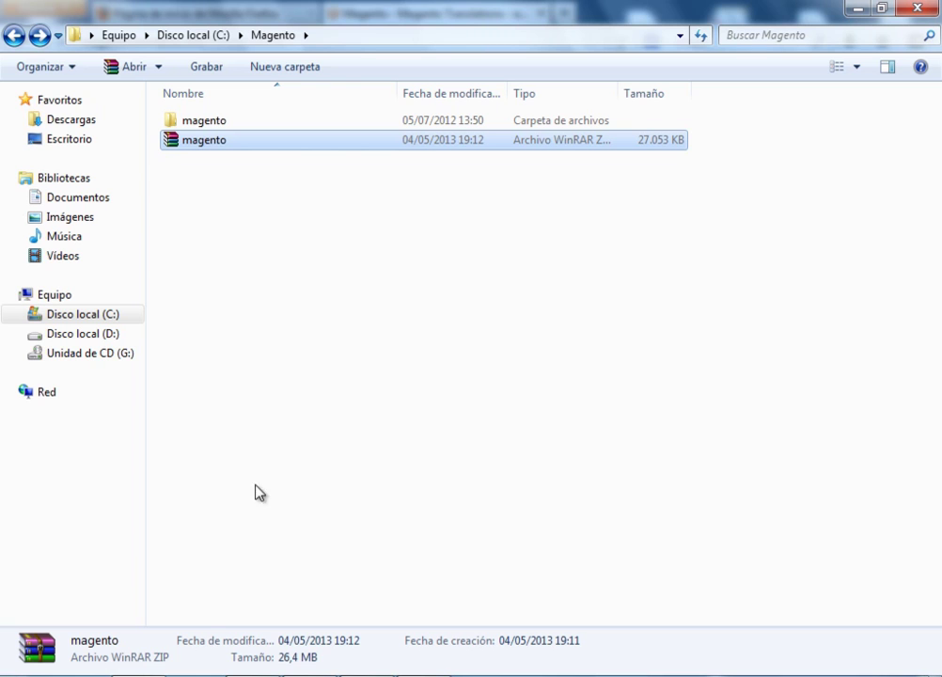
- Move the uncompressed magento folder to the recycle bin, keeping only the ZIP archive
{"action": "left_click", "coordinate": [207, 124]}
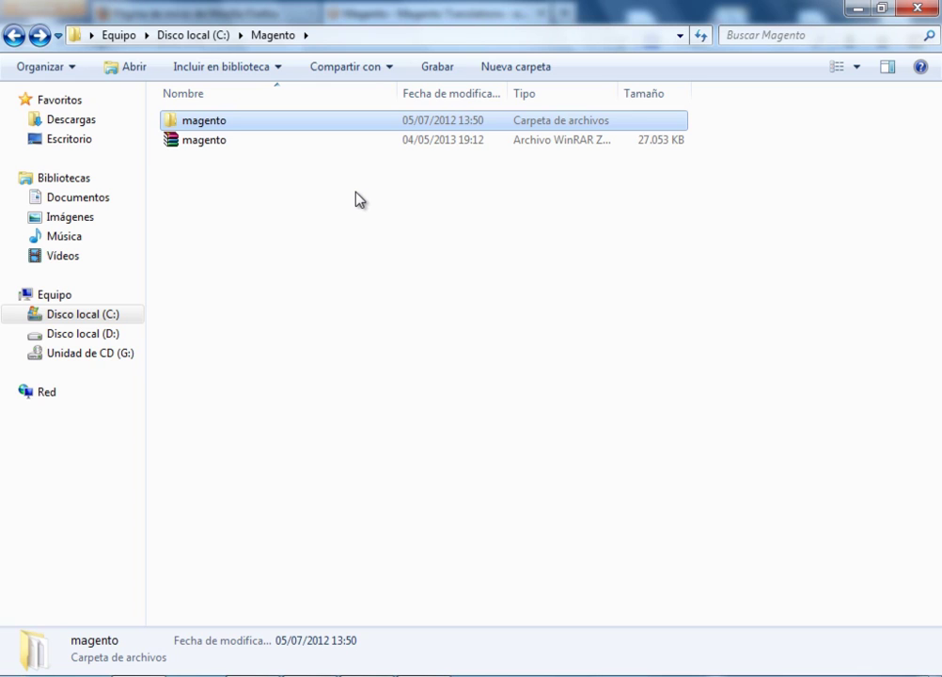
{"action": "key", "text": "Delete"}
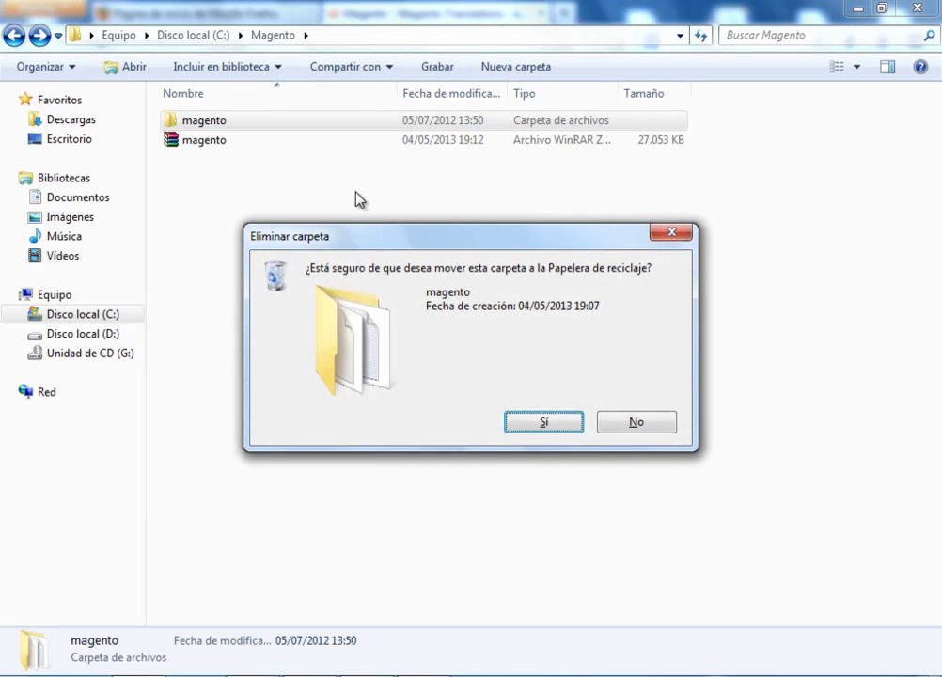
{"action": "key", "text": "Escape"}
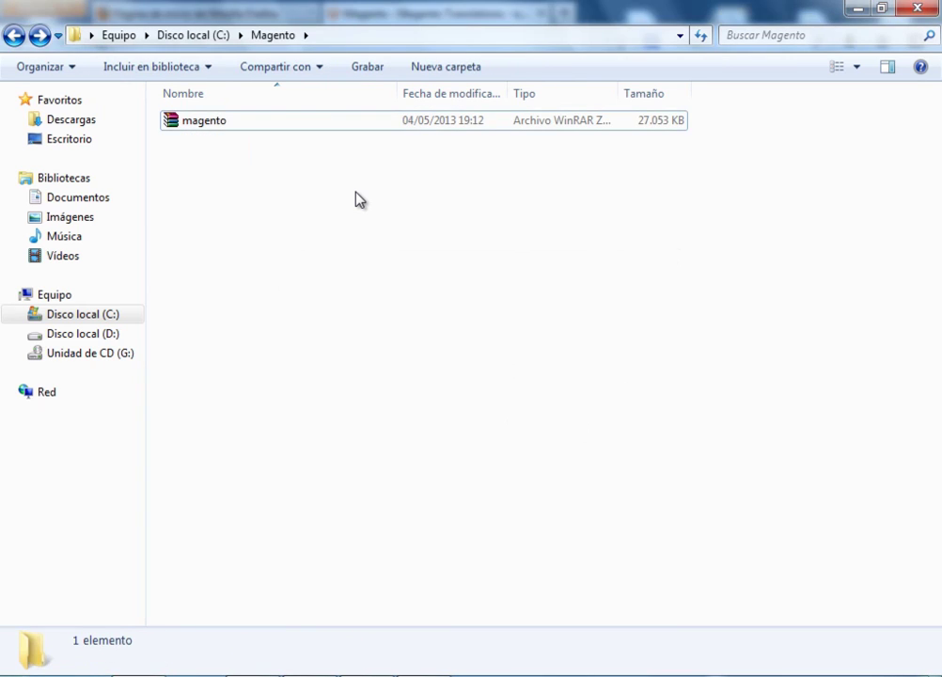
- Open the magento ZIP archive in the Magento folder
{"action": "left_click", "coordinate": [222, 125]}
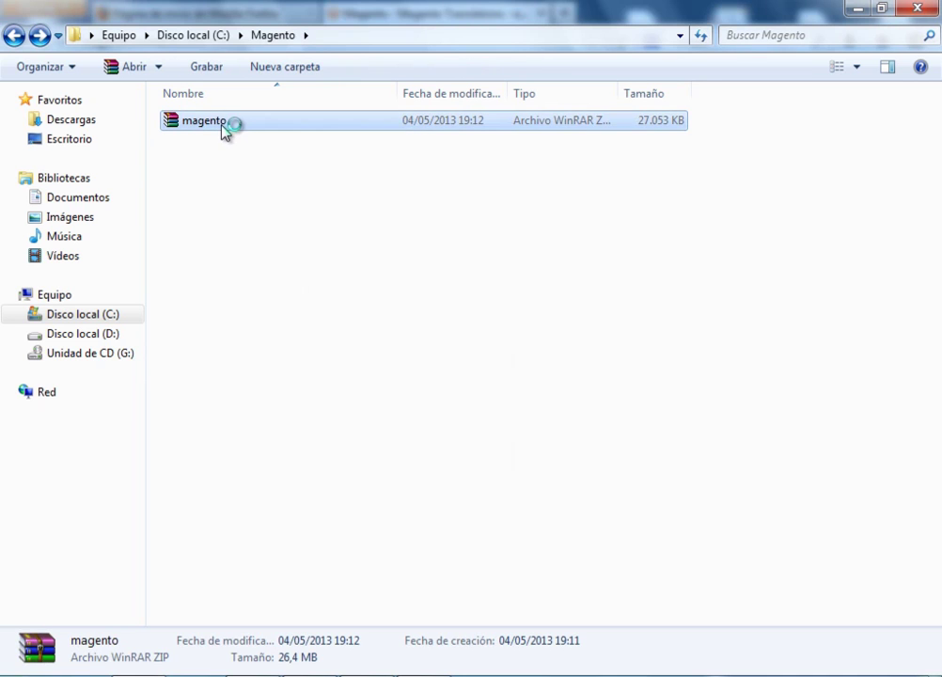